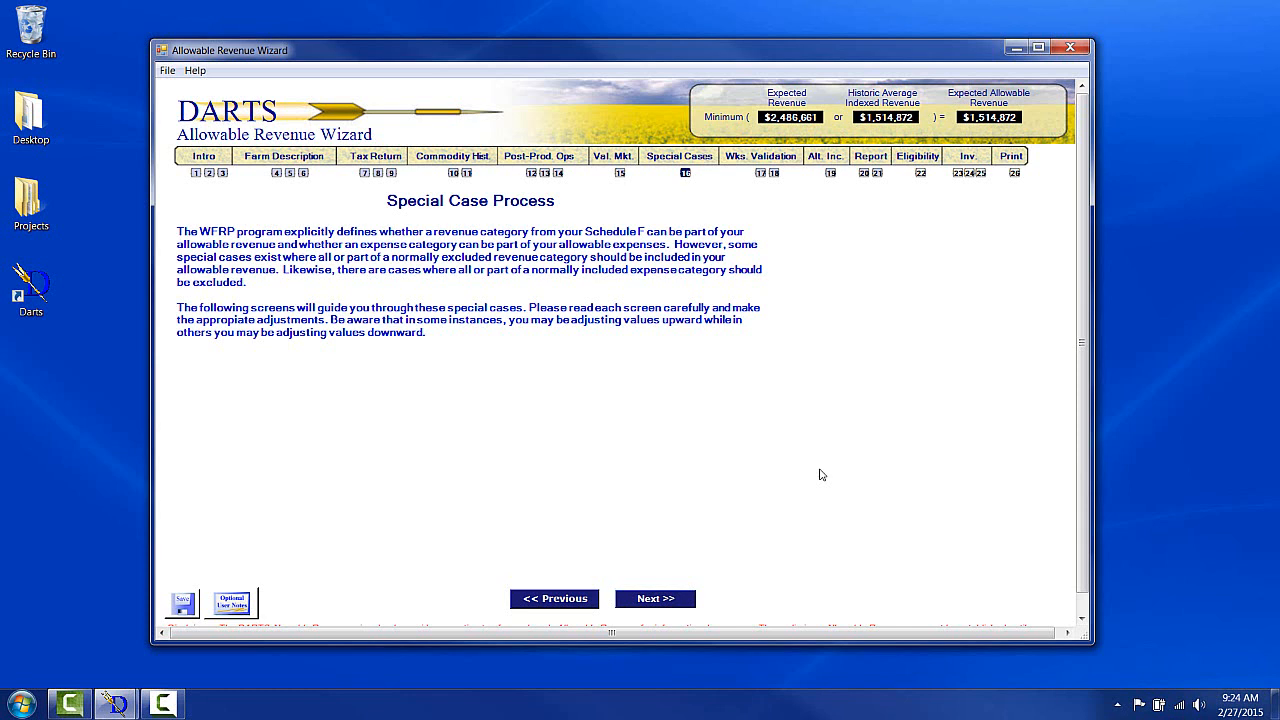
Advance to the feed special case adjustment and enter 300 as the 2009 adjustment value, then continue.
{"action": "left_click", "coordinate": [665, 599]}
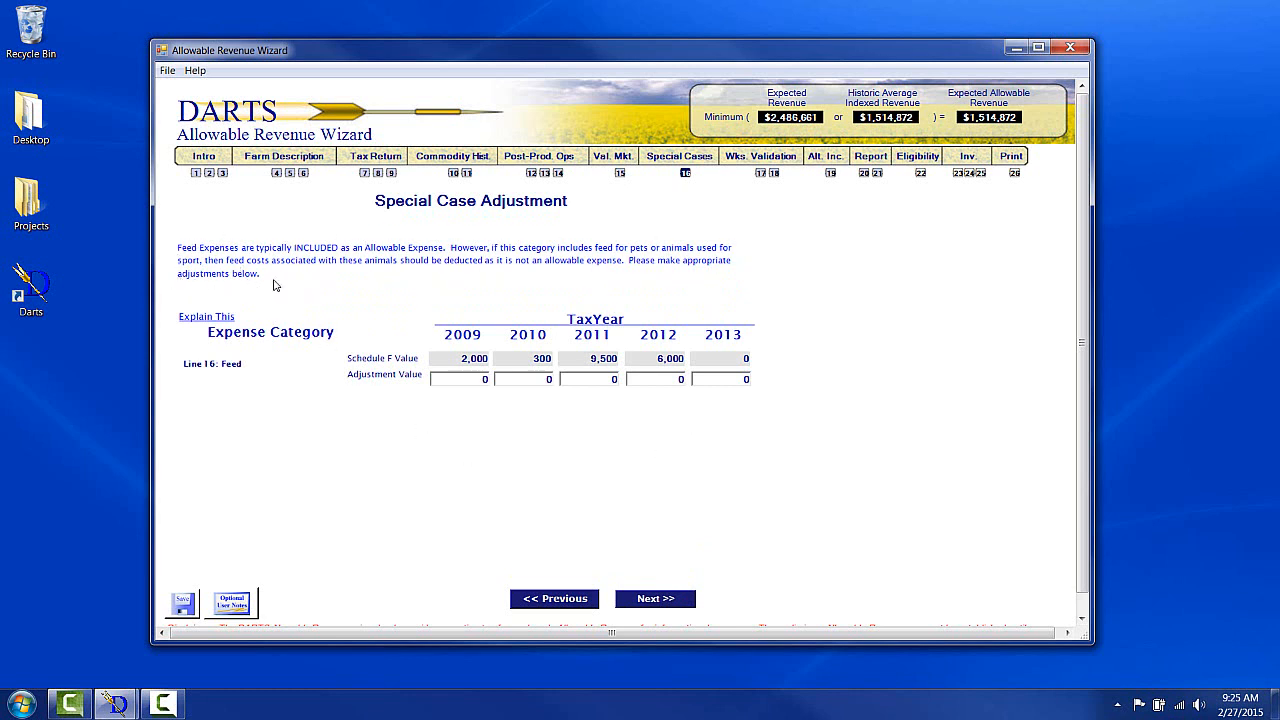
{"action": "left_click", "coordinate": [476, 378]}
{"action": "type", "text": "300"}
{"action": "left_click", "coordinate": [528, 379]}
{"action": "left_click", "coordinate": [648, 600]}
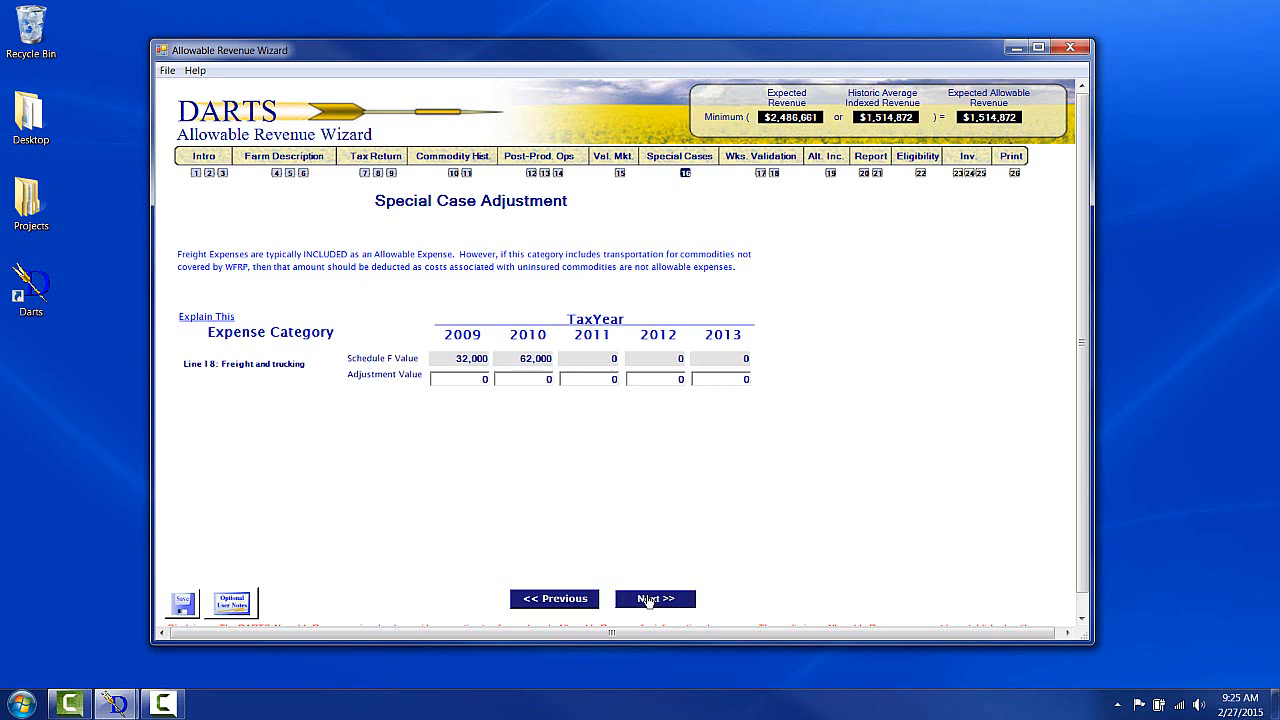
Pass the freight and other-expense adjustment screens without changes to reach the allowable expense worksheet.
{"action": "left_click", "coordinate": [652, 600]}
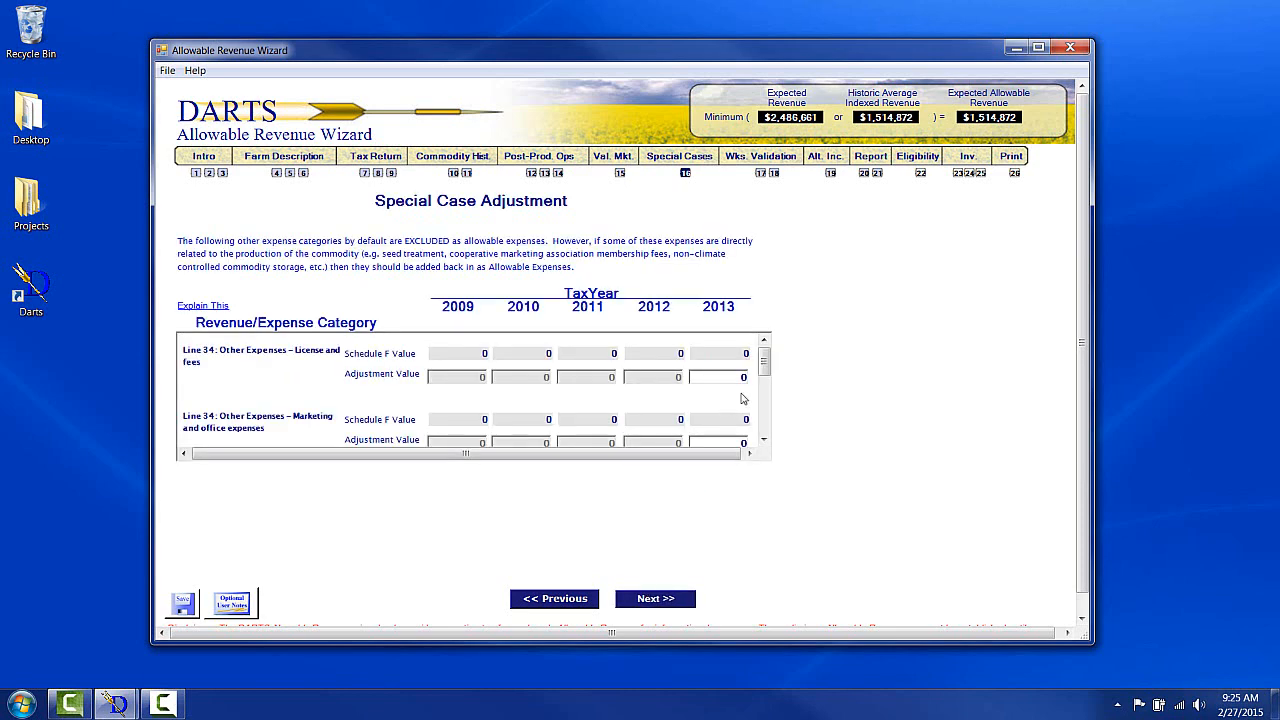
{"action": "mouse_move", "coordinate": [762, 368]}
{"action": "left_mouse_down"}
{"action": "mouse_move", "coordinate": [771, 430]}
{"action": "mouse_move", "coordinate": [766, 352]}
{"action": "left_mouse_up"}
{"action": "left_click", "coordinate": [676, 600]}
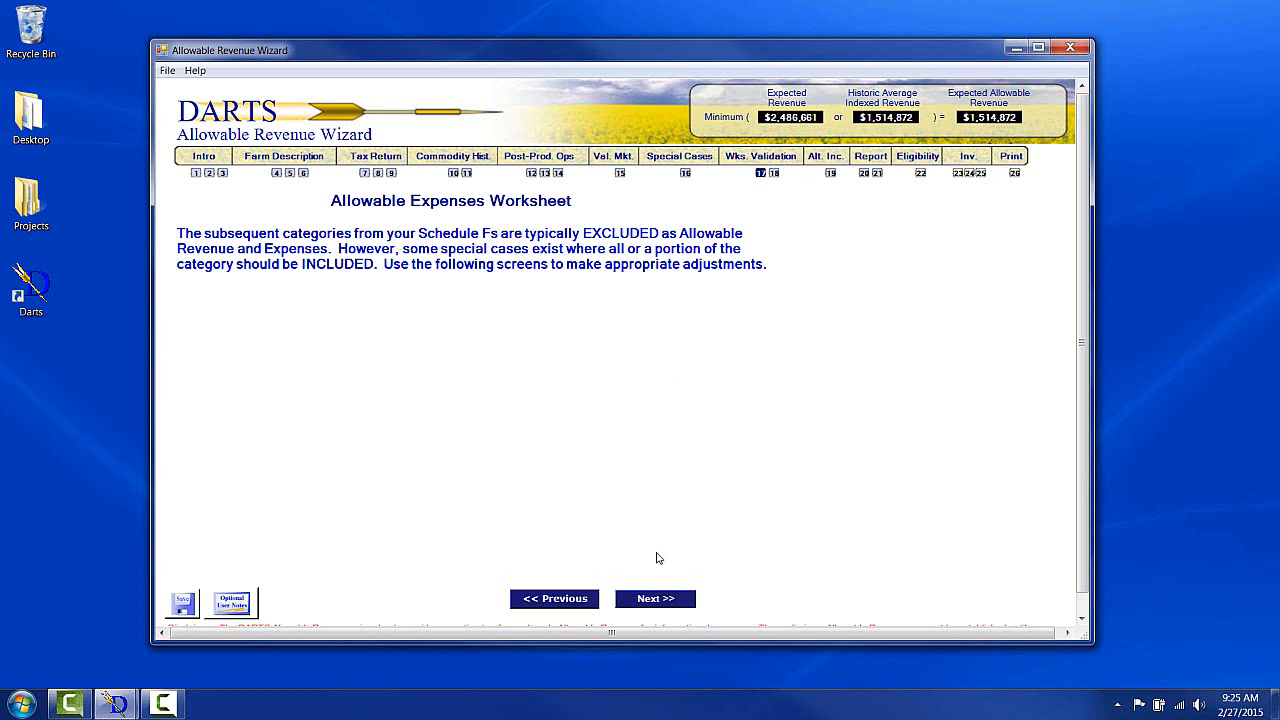
{"action": "left_click", "coordinate": [654, 600]}
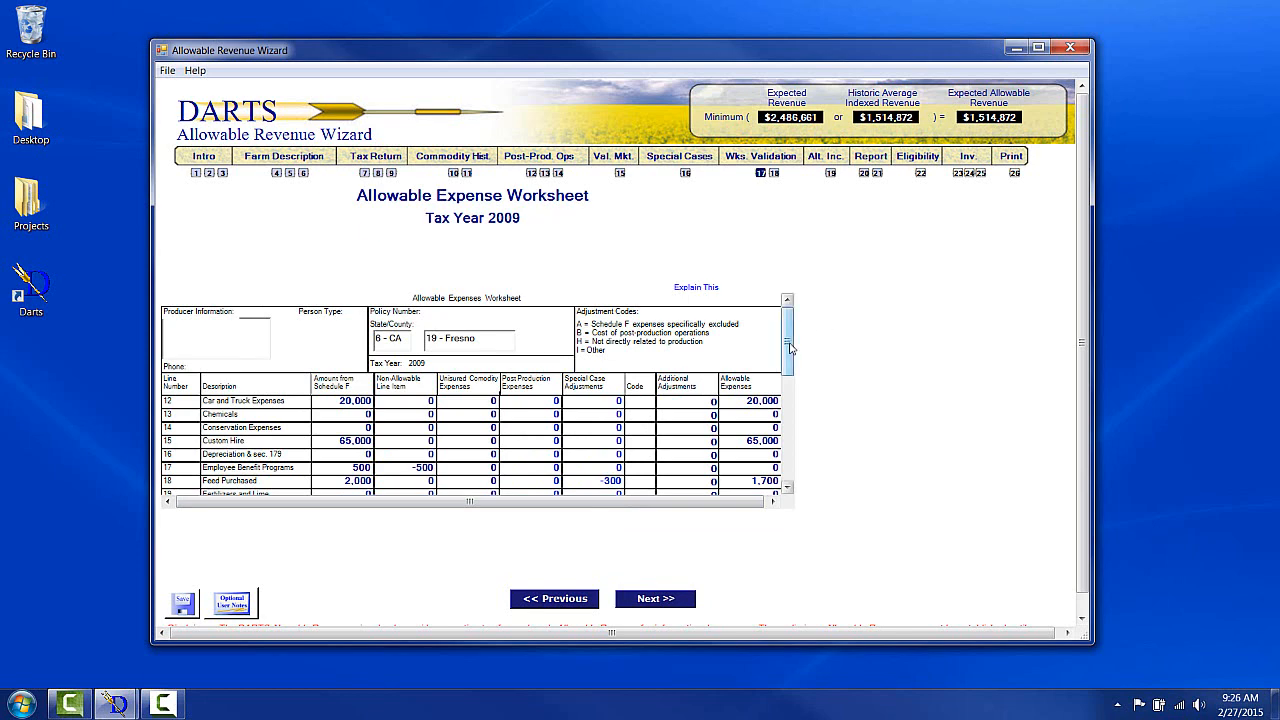
Scroll through the 2009 expense worksheet and open the labor hired post-production detail, then close it.
{"action": "mouse_move", "coordinate": [787, 341]}
{"action": "left_mouse_down"}
{"action": "mouse_move", "coordinate": [788, 407]}
{"action": "mouse_move", "coordinate": [791, 342]}
{"action": "left_mouse_up"}
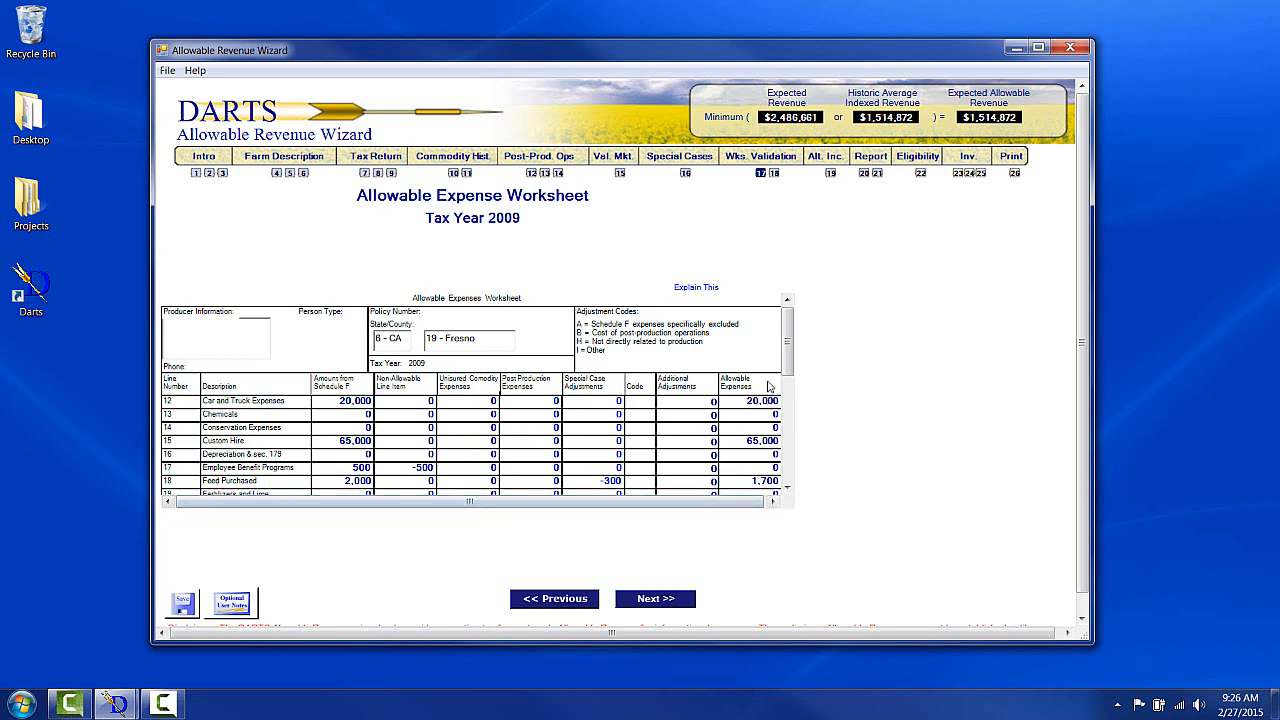
{"action": "left_click_drag", "start_coordinate": [787, 358], "coordinate": [790, 390]}
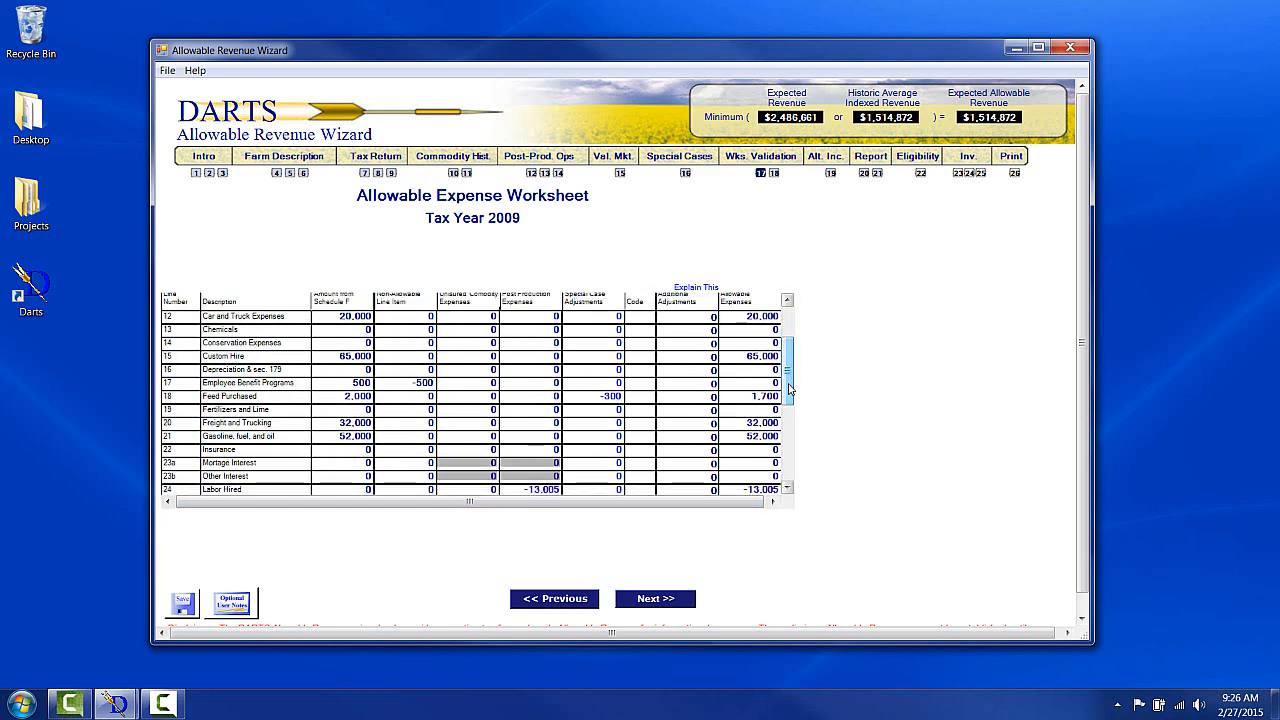
{"action": "left_click", "coordinate": [549, 490]}
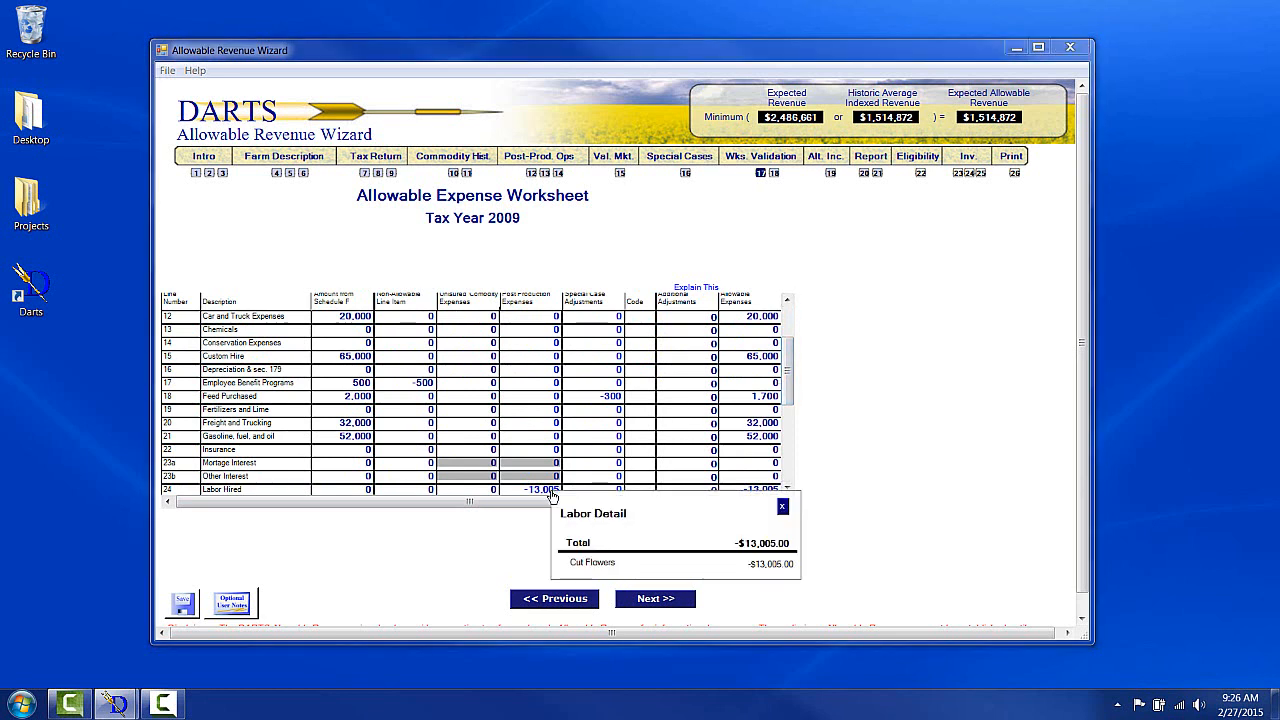
{"action": "left_click", "coordinate": [782, 507]}
{"action": "scroll", "coordinate": [784, 400], "scroll_direction": "up", "scroll_amount": 3}
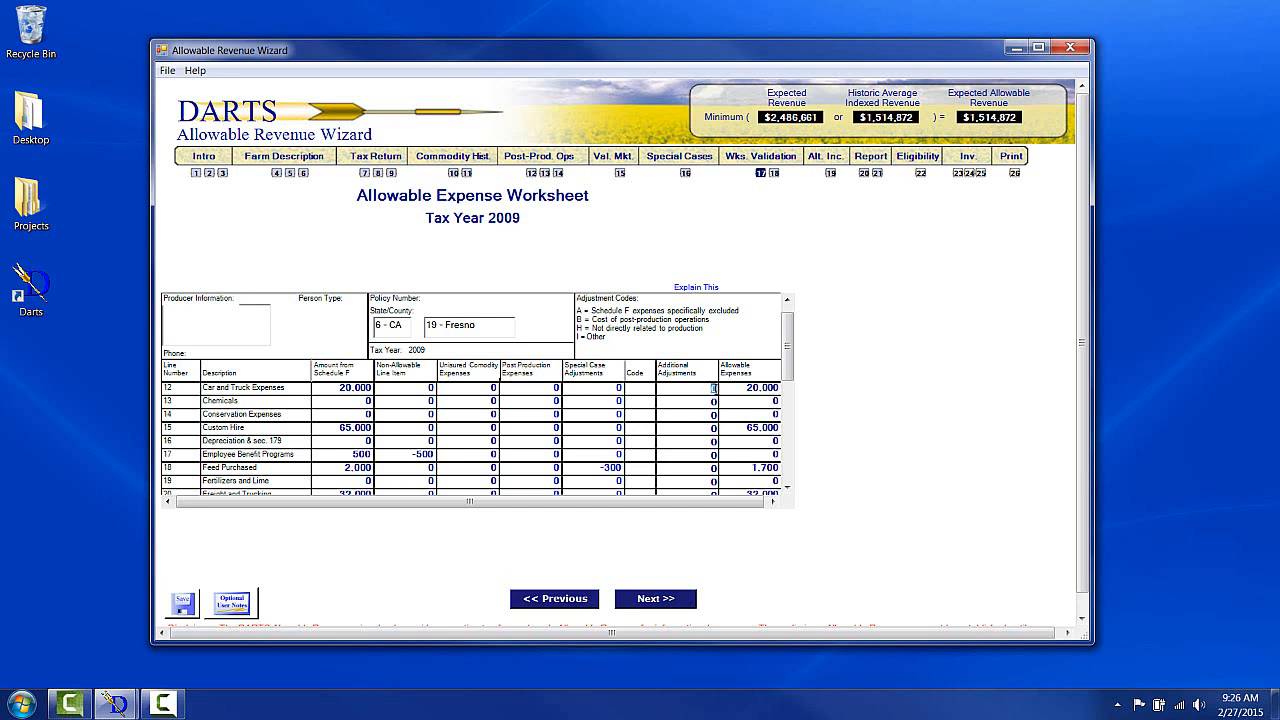
Enter 2009 additional adjustments of 150 for car and truck expenses and -200 for custom hire.
{"action": "left_click", "coordinate": [713, 388]}
{"action": "type", "text": "150"}
{"action": "left_click", "coordinate": [713, 428]}
{"action": "type", "text": "-200"}
{"action": "left_click", "coordinate": [712, 441]}
Advance through the remaining tax-year expense worksheets to the 2009 allowable revenue worksheet.
{"action": "left_click", "coordinate": [677, 601]}
{"action": "left_click", "coordinate": [677, 601]}
{"action": "left_click", "coordinate": [677, 601]}
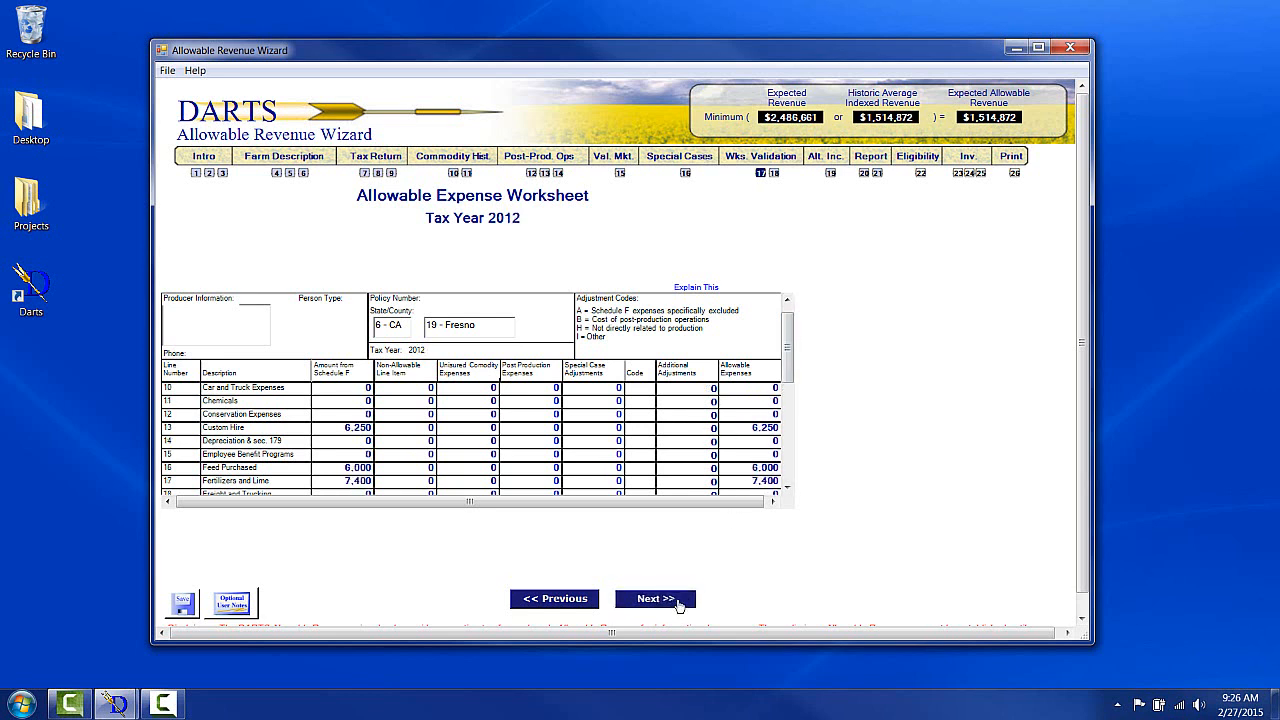
{"action": "left_click", "coordinate": [677, 601]}
{"action": "left_click", "coordinate": [677, 601]}
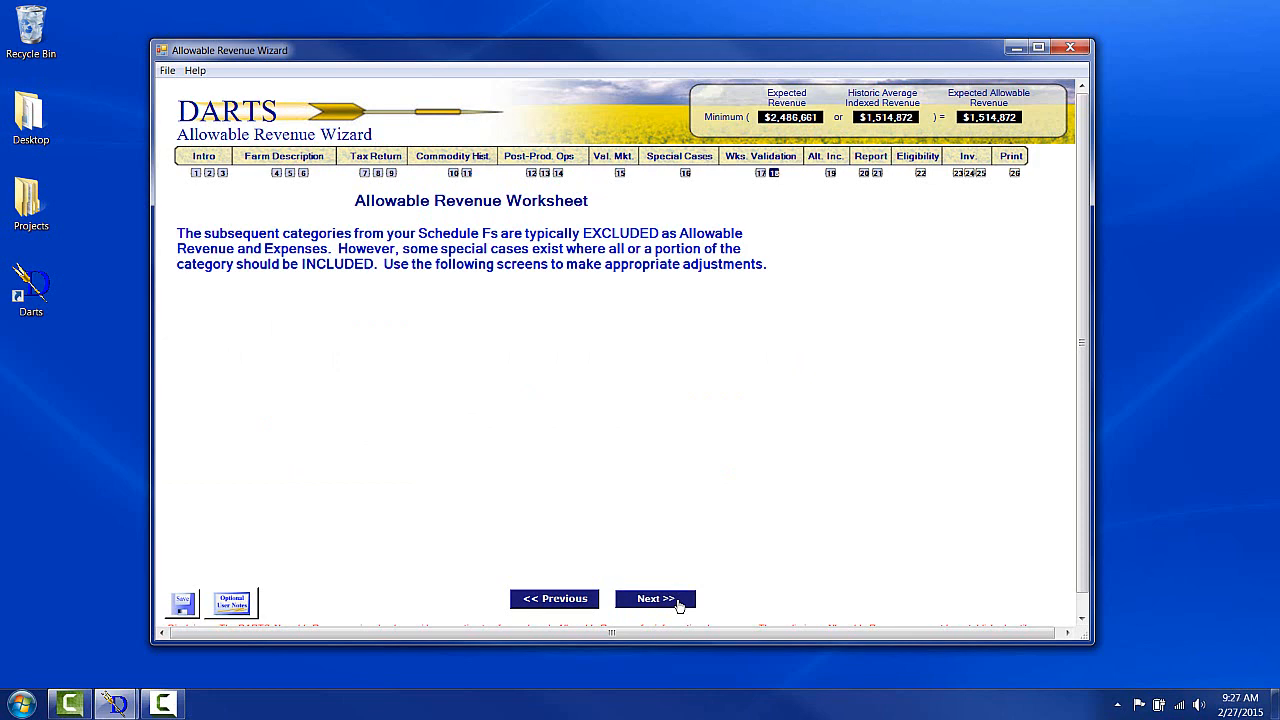
{"action": "left_click", "coordinate": [677, 601]}
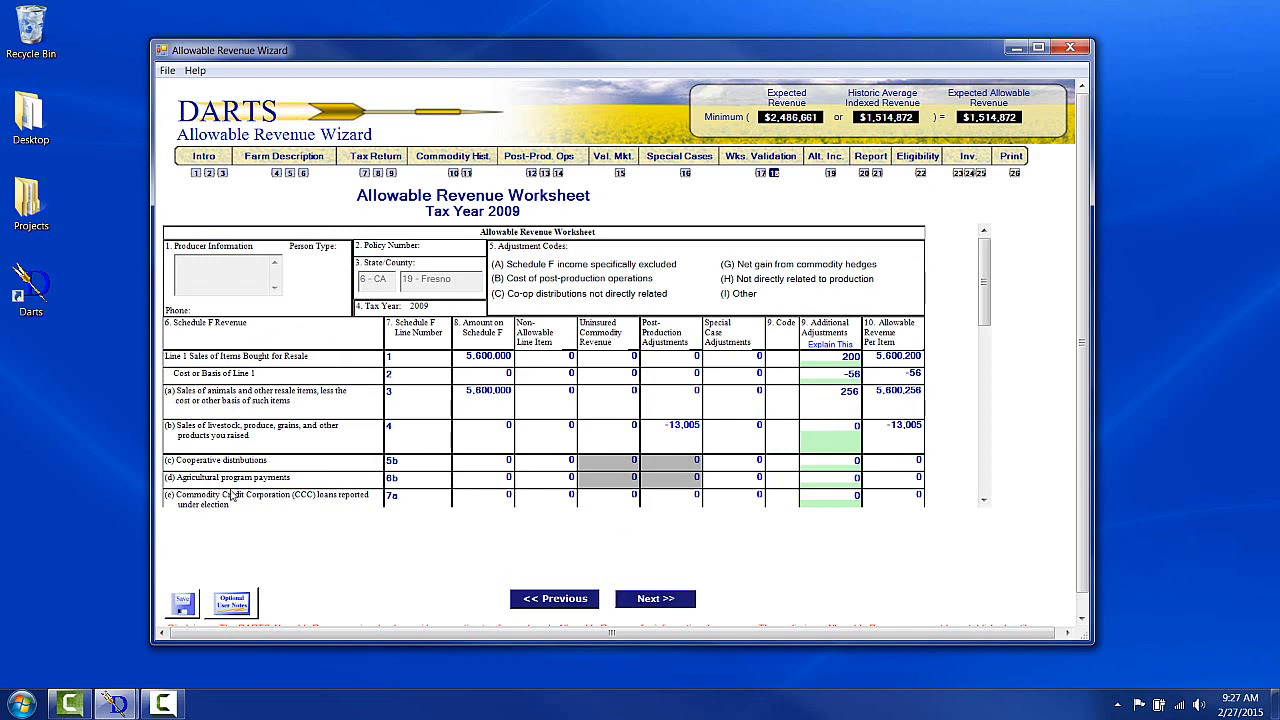
Scroll the revenue worksheet and advance through the remaining tax years to the breeding livestock question.
{"action": "mouse_move", "coordinate": [985, 309]}
{"action": "left_mouse_down"}
{"action": "mouse_move", "coordinate": [987, 382]}
{"action": "mouse_move", "coordinate": [994, 316]}
{"action": "left_mouse_up"}
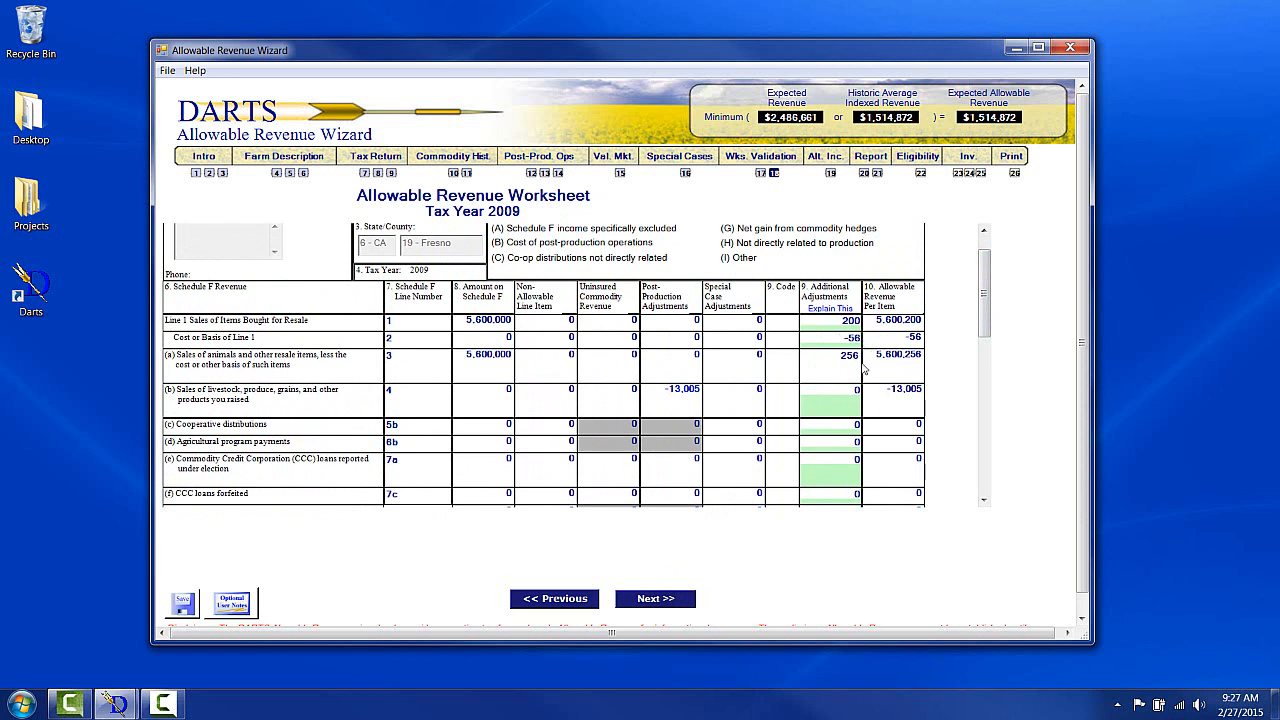
{"action": "left_click", "coordinate": [672, 599]}
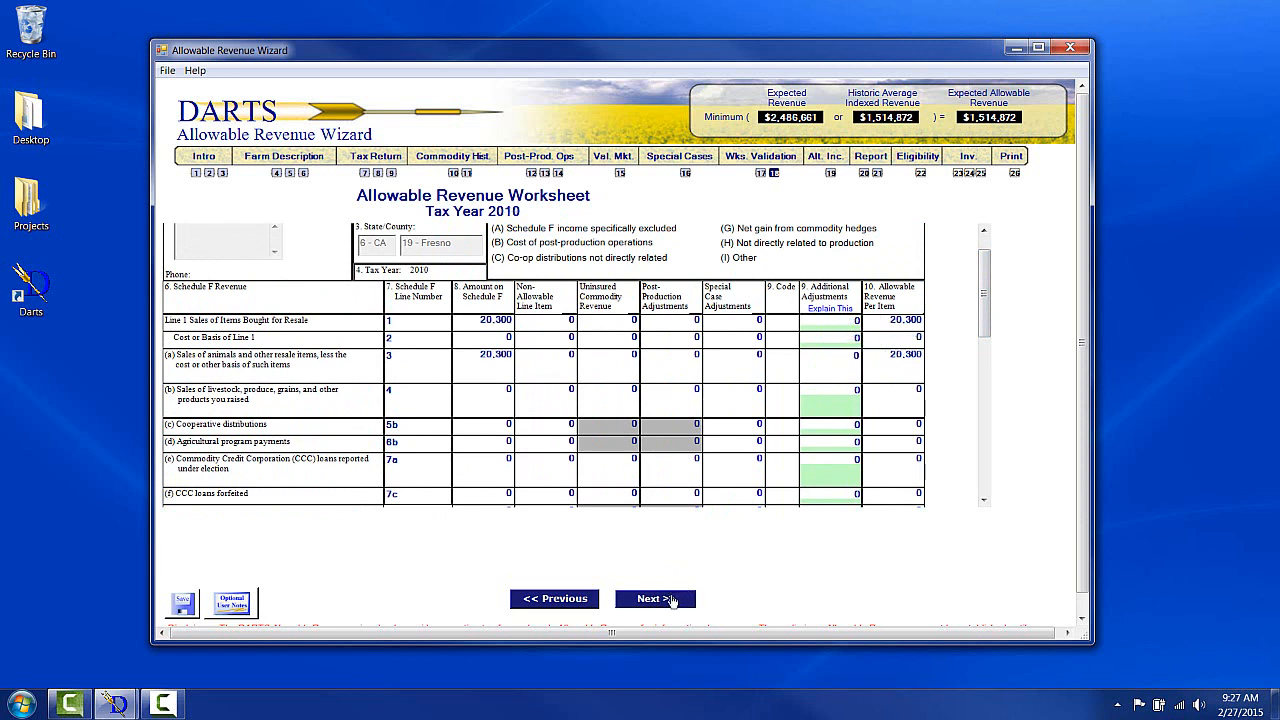
{"action": "left_click", "coordinate": [672, 599]}
{"action": "left_click", "coordinate": [672, 599]}
{"action": "left_click", "coordinate": [672, 599]}
{"action": "left_click", "coordinate": [672, 599]}
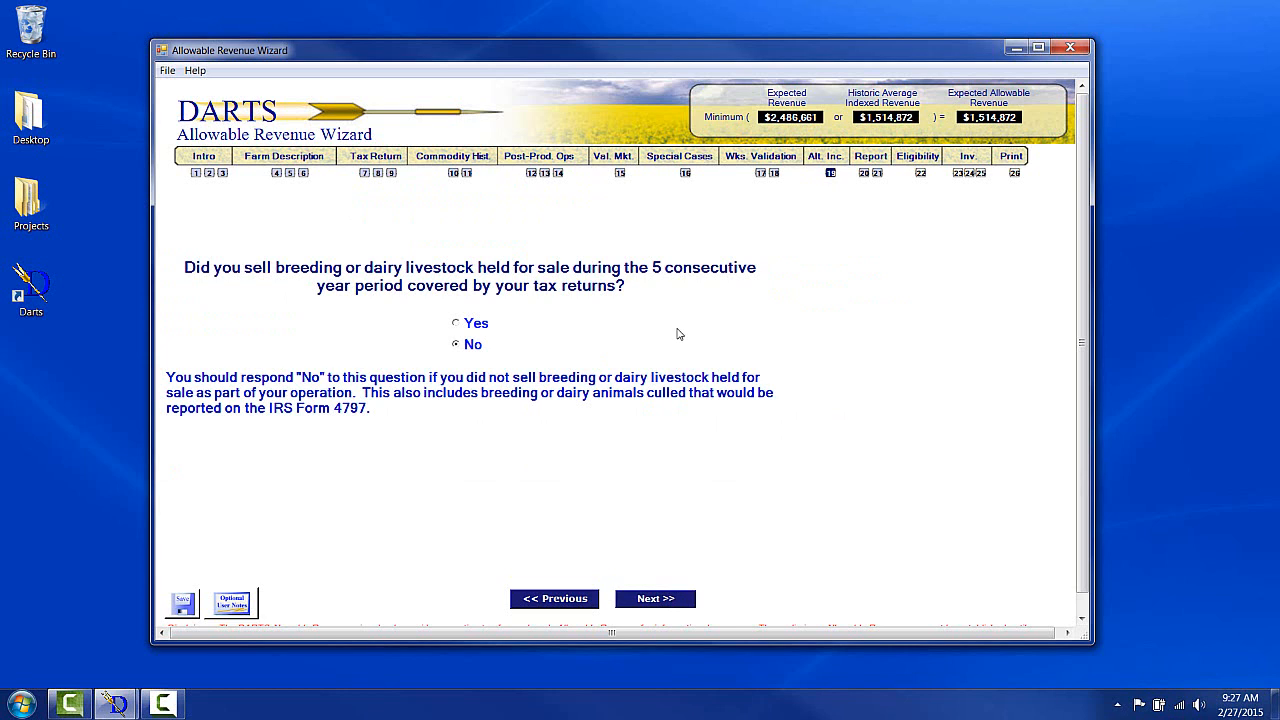
Answer Yes to selling breeding or dairy livestock and enter 2300 as the 2010 Part I sales amount.
{"action": "left_click", "coordinate": [456, 324]}
{"action": "left_click", "coordinate": [646, 599]}
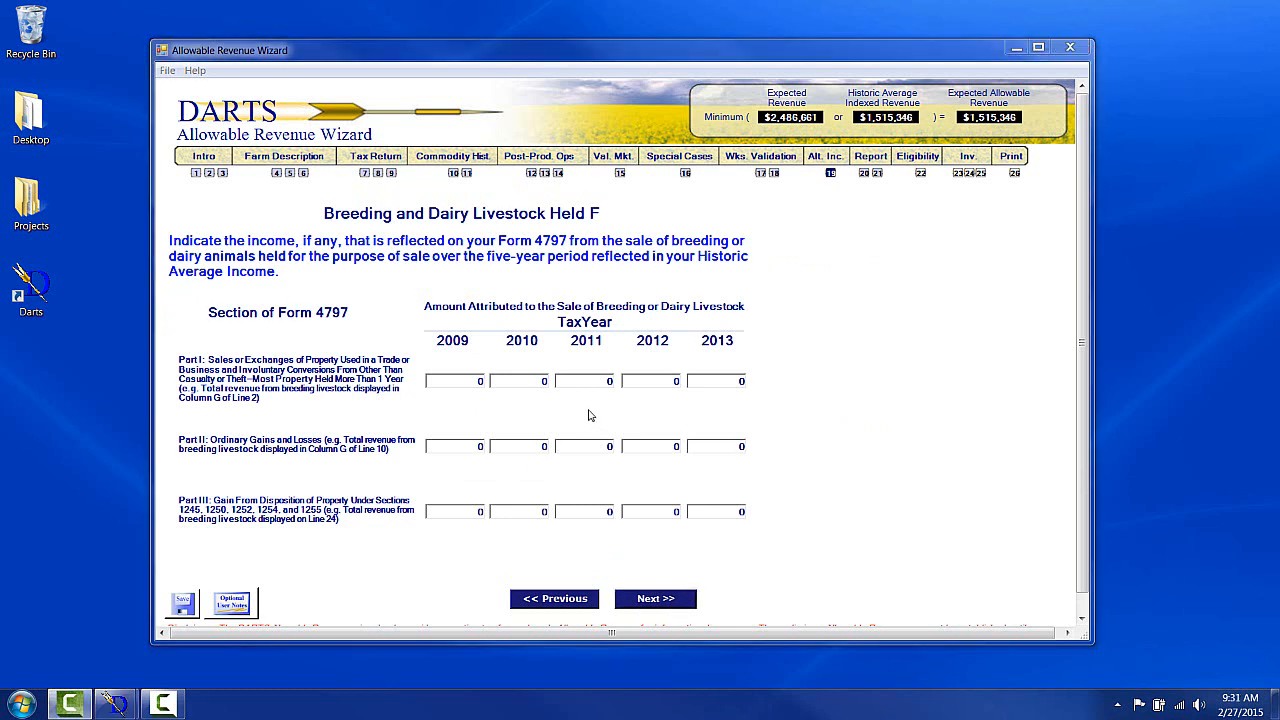
{"action": "left_click", "coordinate": [529, 382]}
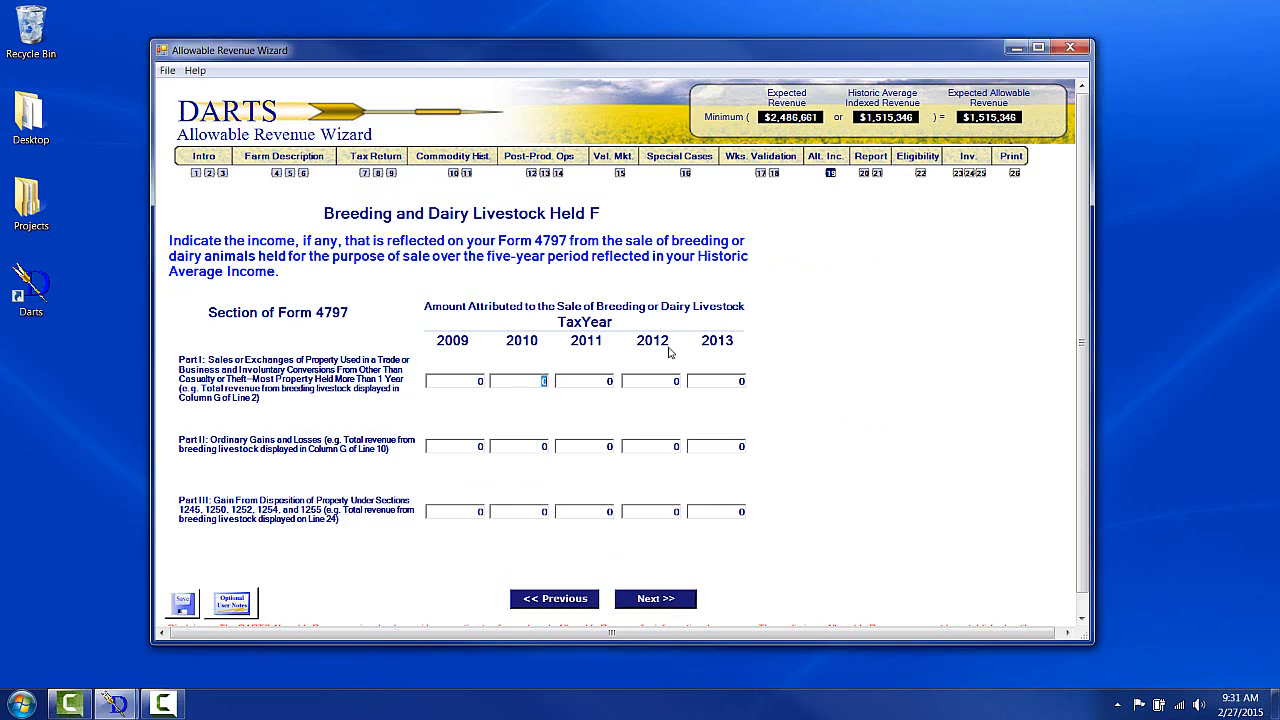
{"action": "type", "text": "2300"}
{"action": "left_click", "coordinate": [668, 597]}
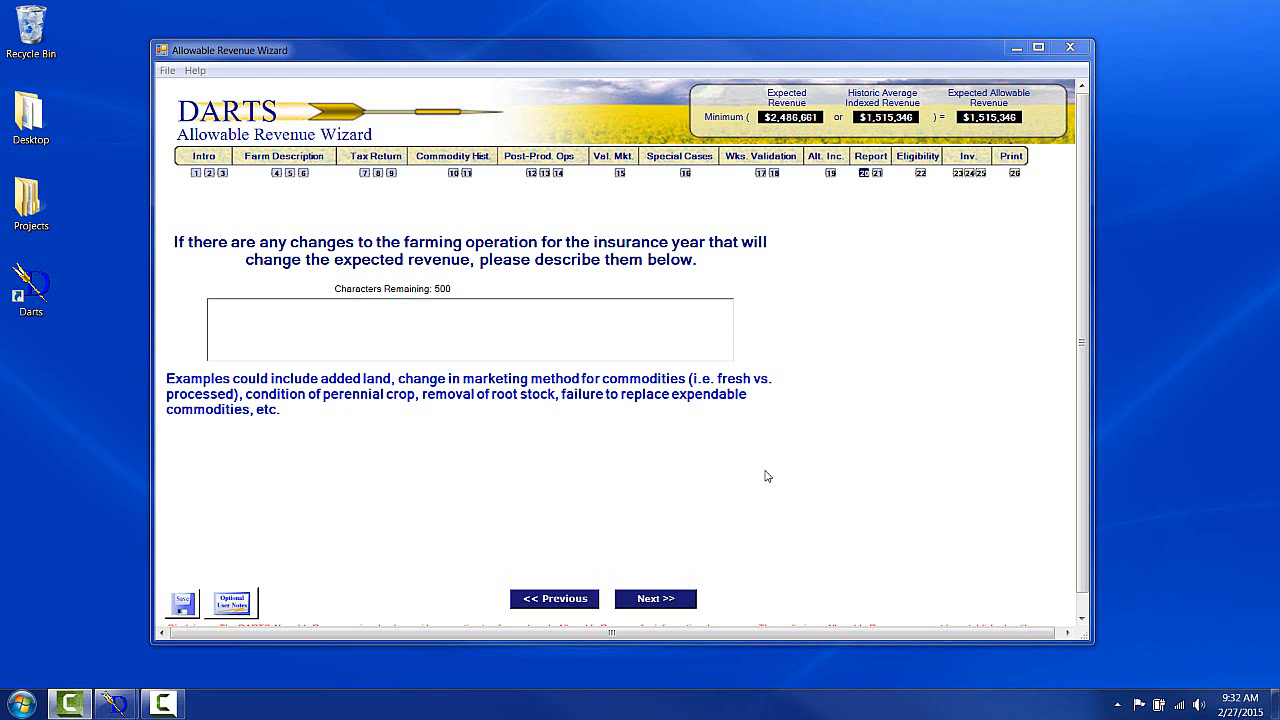
Describe the operation change as "I lost 15 walnut trees last year due to freeze" and continue.
{"action": "left_click", "coordinate": [337, 312]}
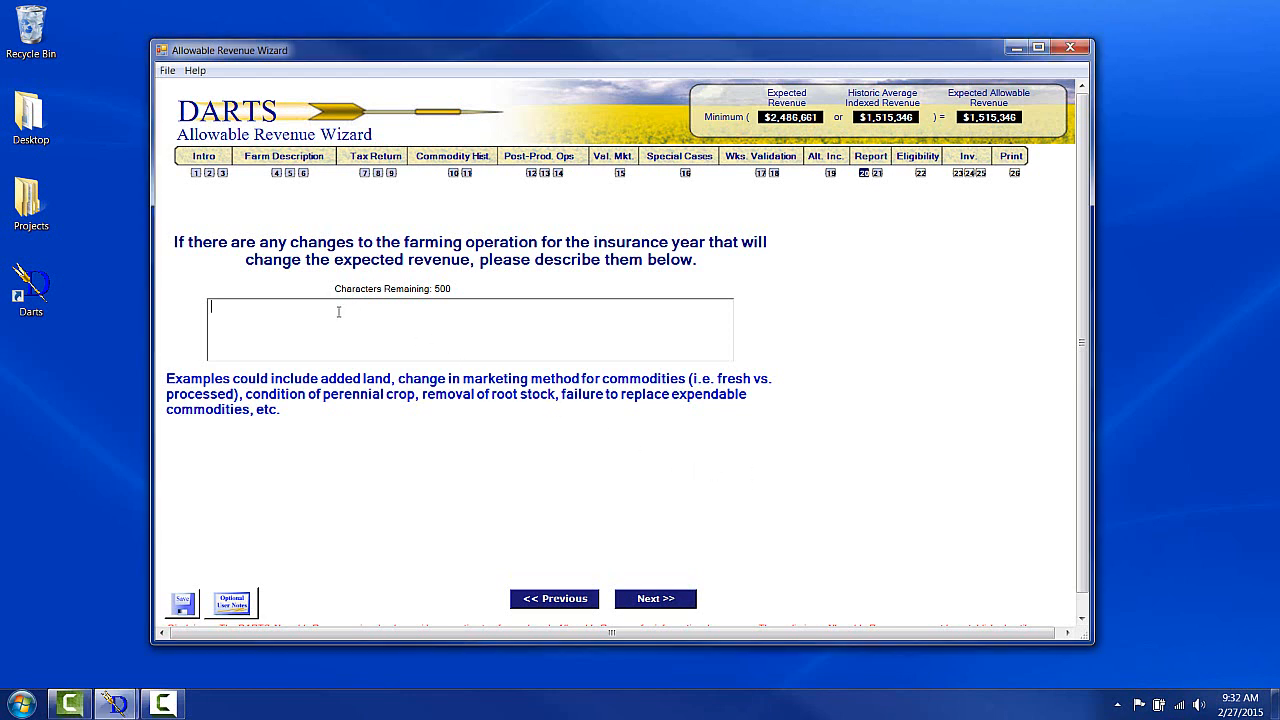
{"action": "type", "text": "I lost 15 walnut trees last year due to freeze"}
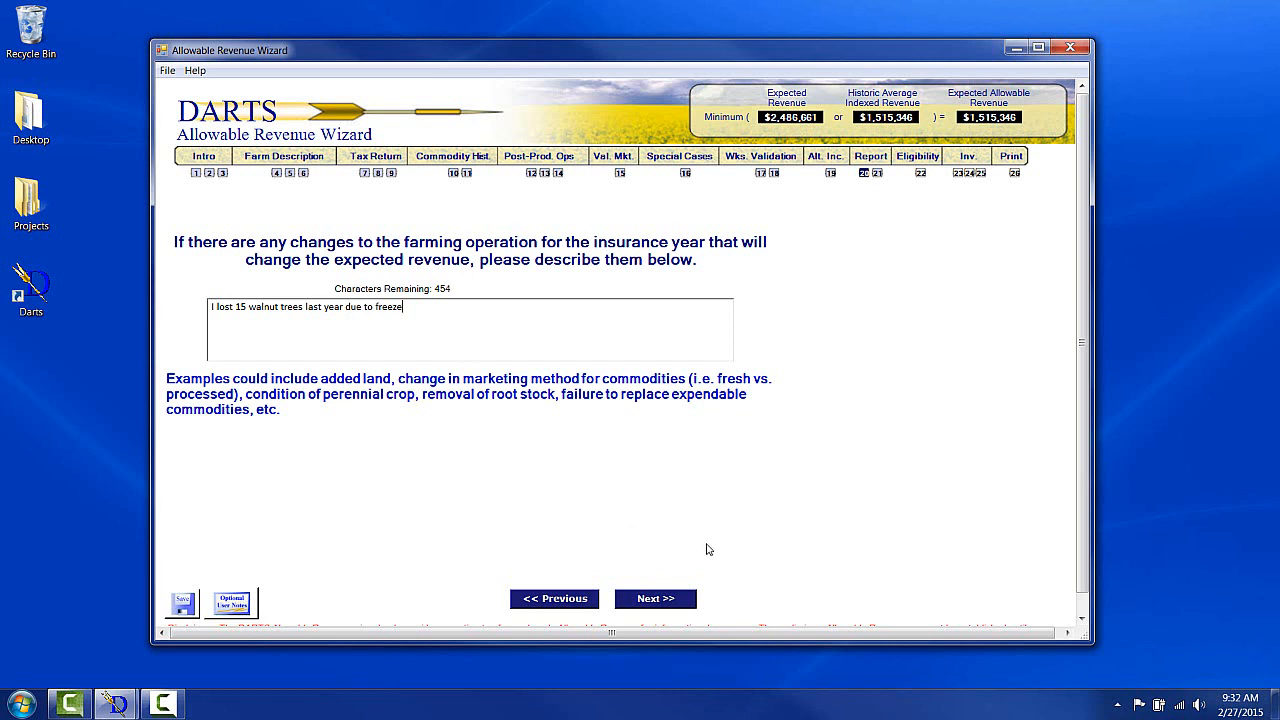
{"action": "left_click", "coordinate": [659, 601]}
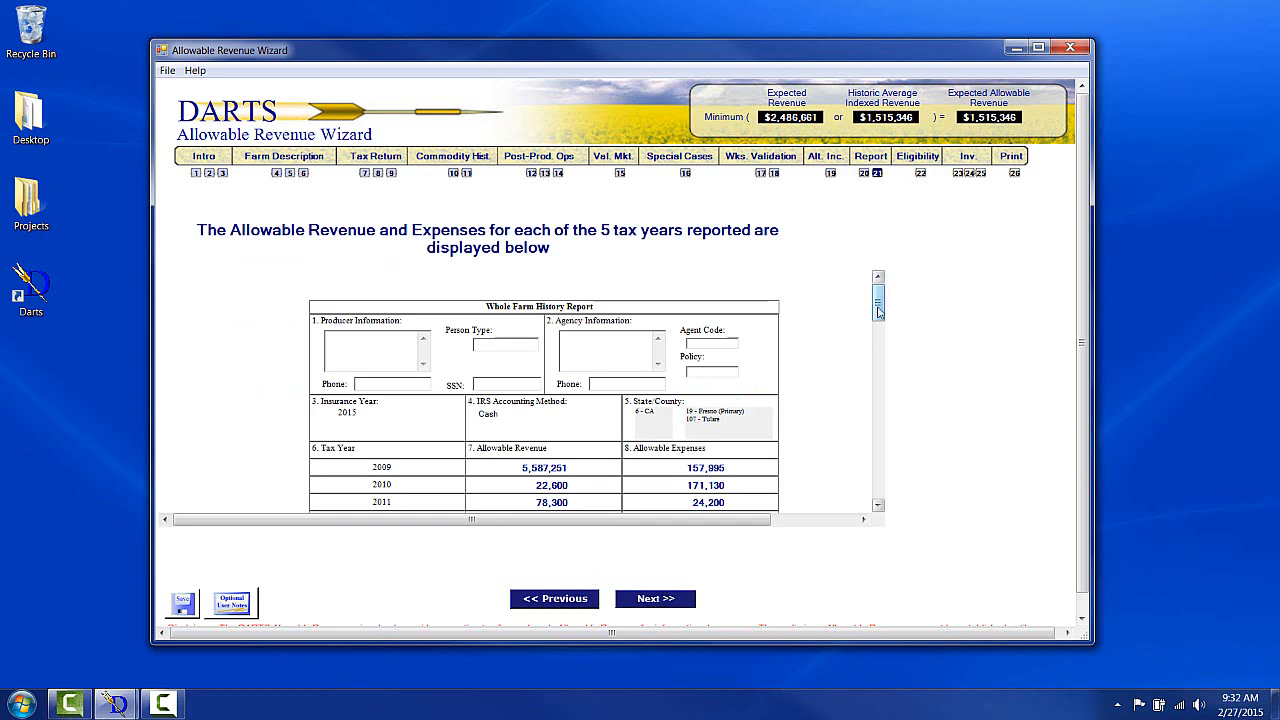
Review the whole farm history report and the farm operation report figures.
{"action": "left_click_drag", "start_coordinate": [880, 314], "coordinate": [880, 342]}
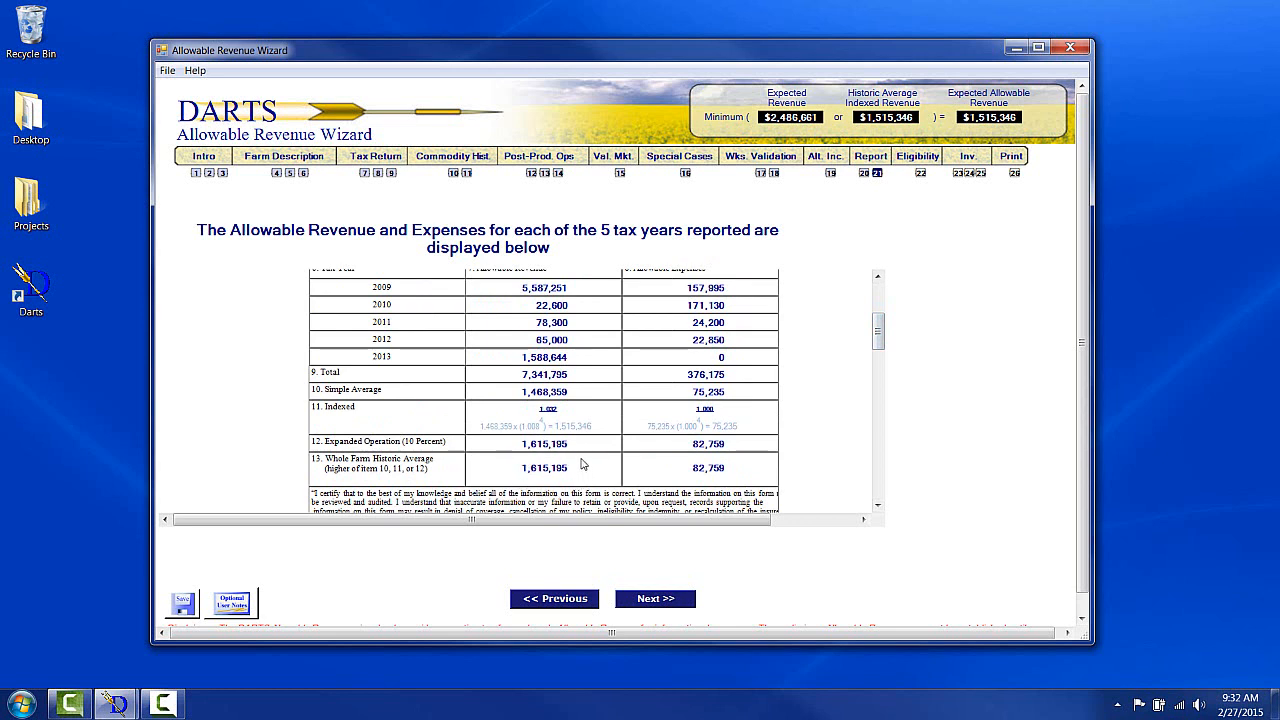
{"action": "left_click_drag", "start_coordinate": [555, 425], "coordinate": [591, 427]}
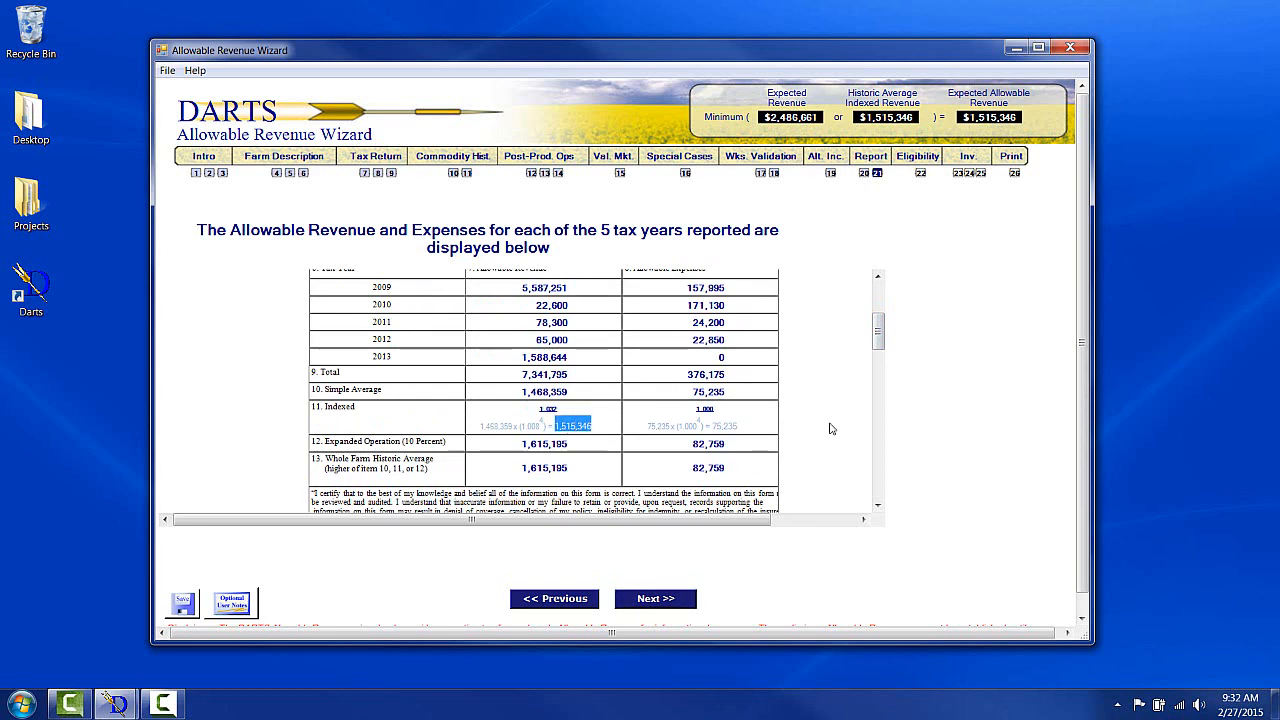
{"action": "left_click_drag", "start_coordinate": [880, 330], "coordinate": [877, 429]}
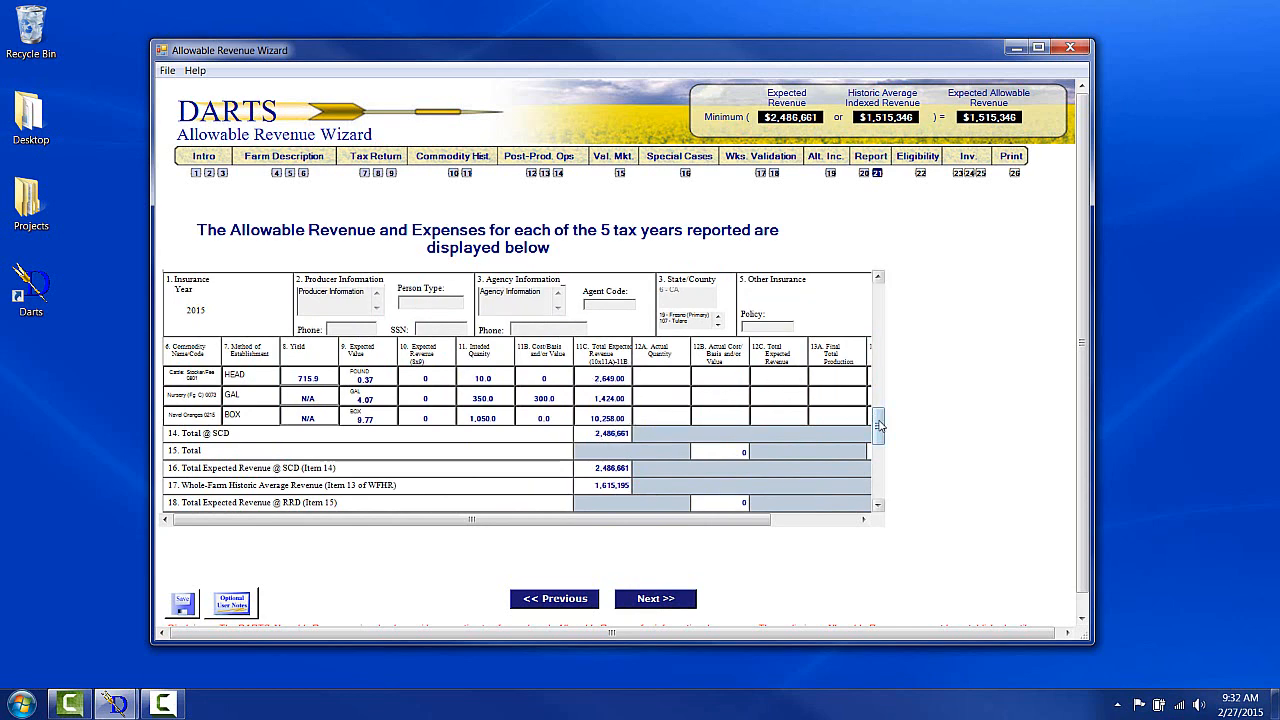
{"action": "left_click_drag", "start_coordinate": [878, 425], "coordinate": [878, 430]}
{"action": "mouse_move", "coordinate": [750, 521]}
{"action": "left_mouse_down"}
{"action": "mouse_move", "coordinate": [815, 523]}
{"action": "mouse_move", "coordinate": [738, 524]}
{"action": "left_mouse_up"}
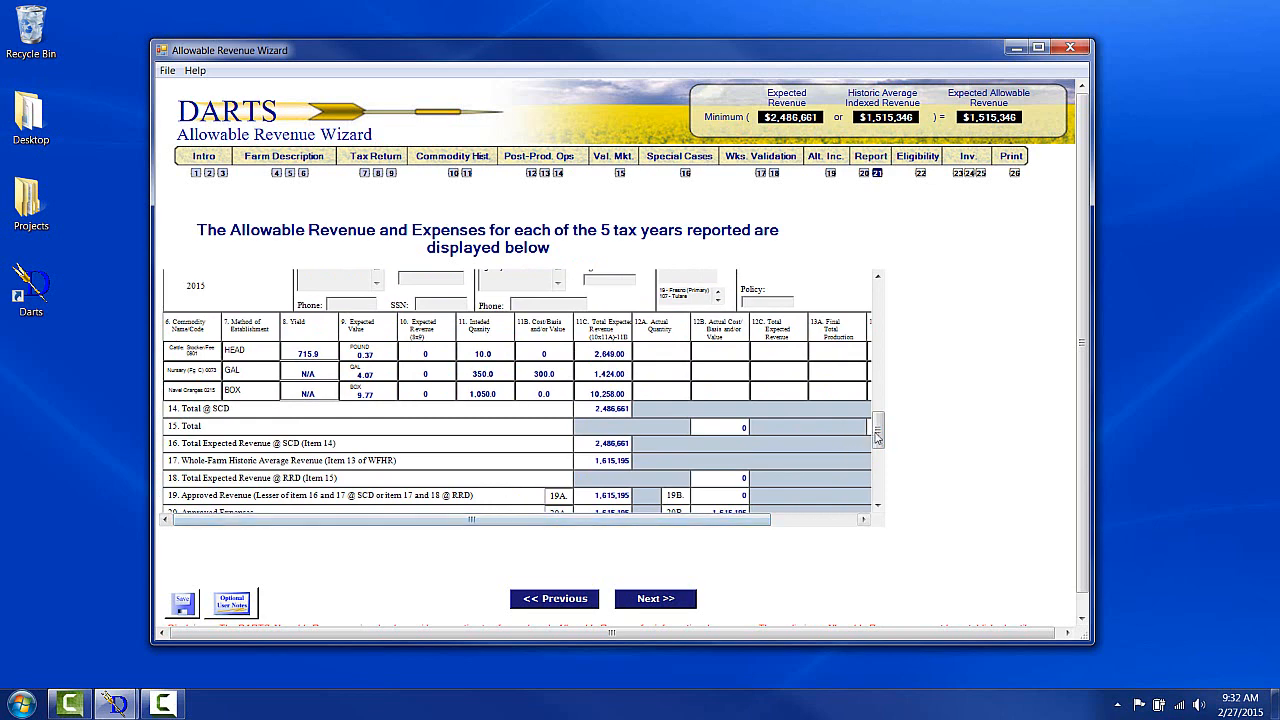
{"action": "left_click_drag", "start_coordinate": [880, 435], "coordinate": [882, 304]}
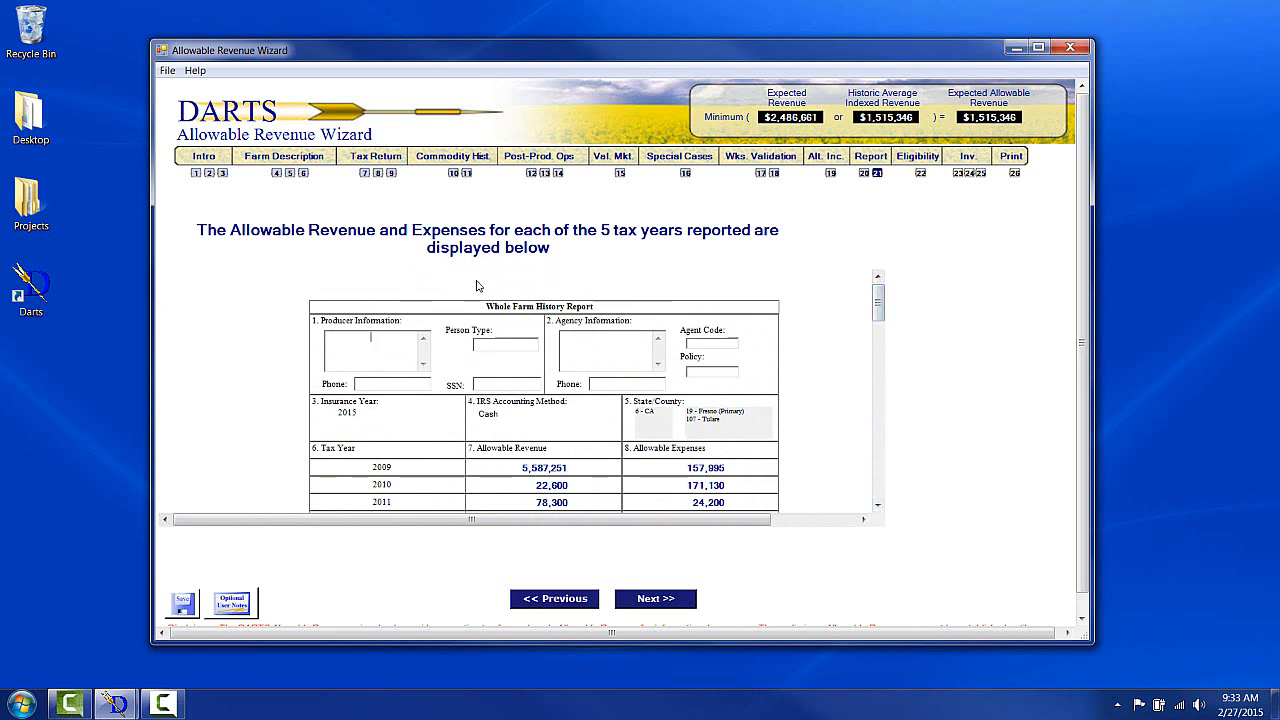
Fill in the producer's name, phone number, person type Individual, and the producer's SSN in the report.
{"action": "key", "text": "Tab"}
{"action": "left_click", "coordinate": [500, 345]}
{"action": "type", "text": "Individual"}
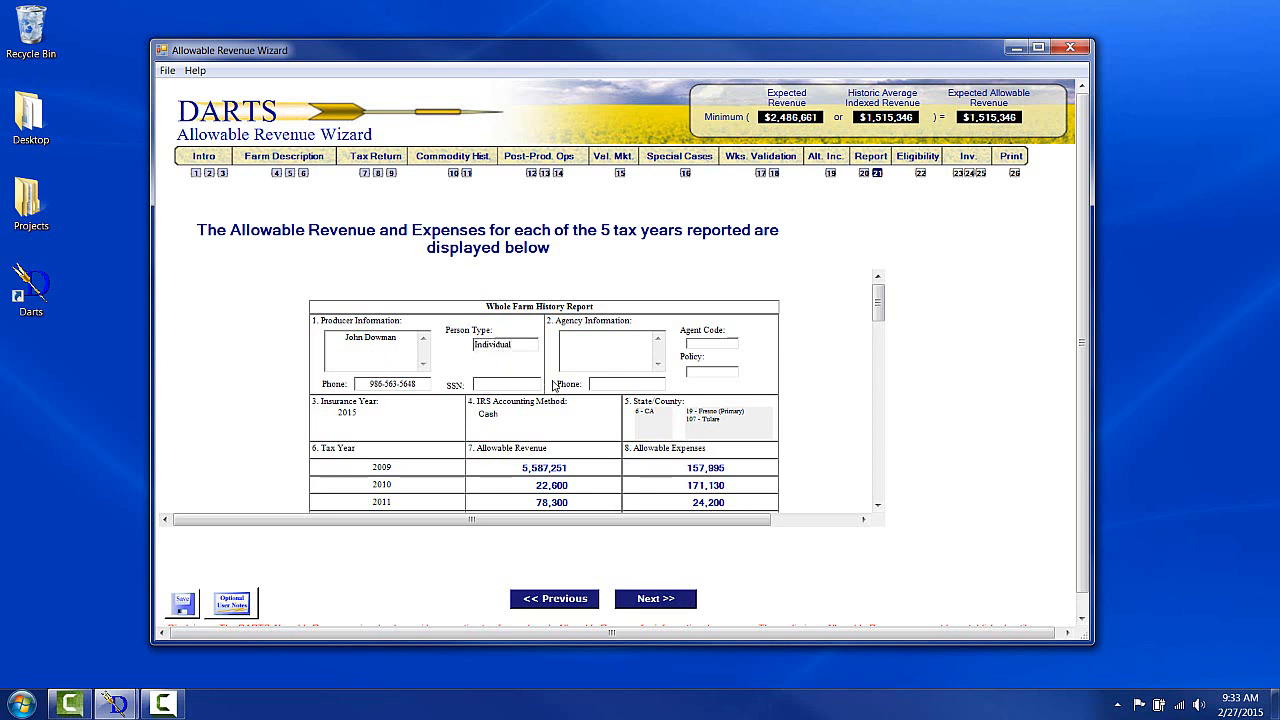
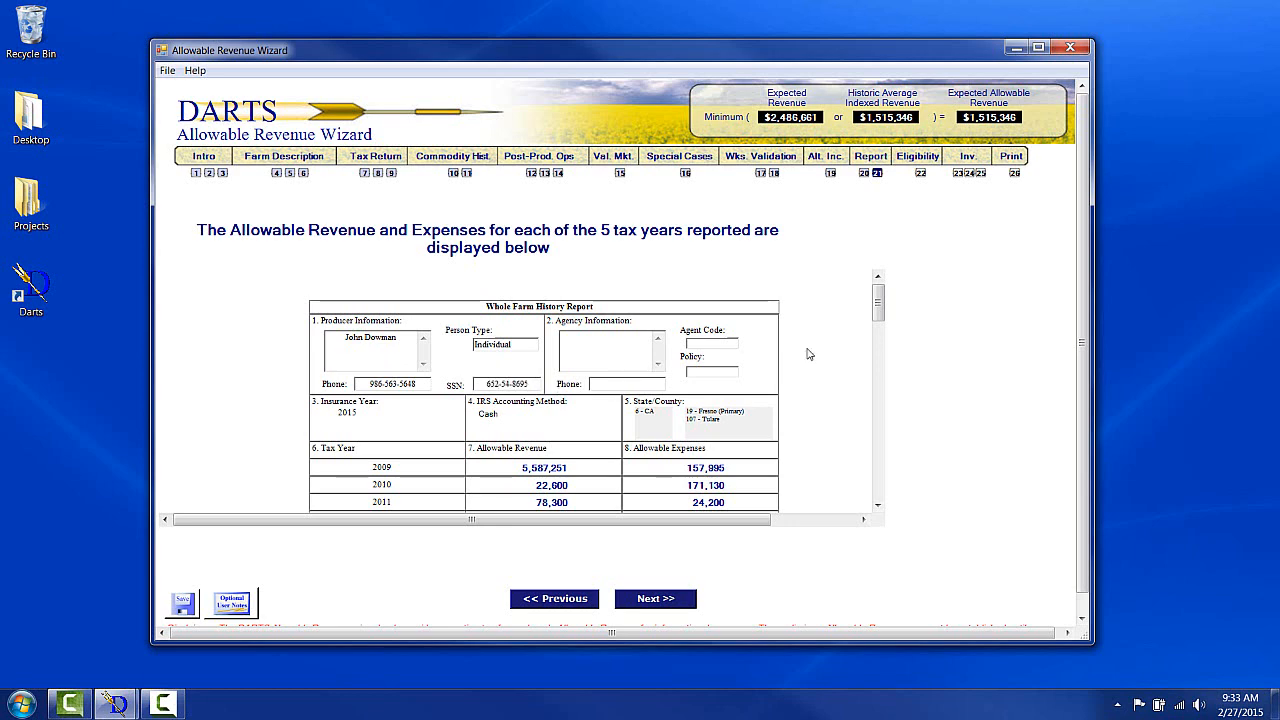
Scroll through the farm operation report and advance to the eligibility questionnaire.
{"action": "left_click_drag", "start_coordinate": [880, 314], "coordinate": [884, 424]}
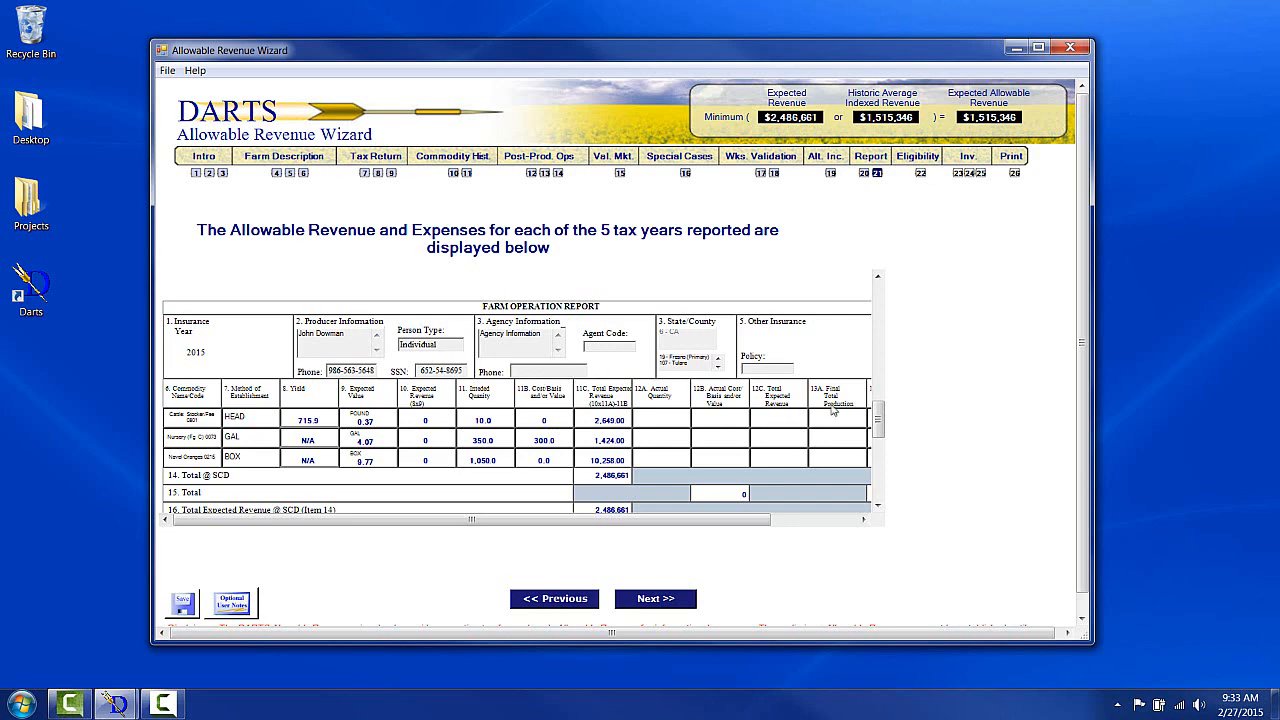
{"action": "left_click_drag", "start_coordinate": [876, 414], "coordinate": [880, 485]}
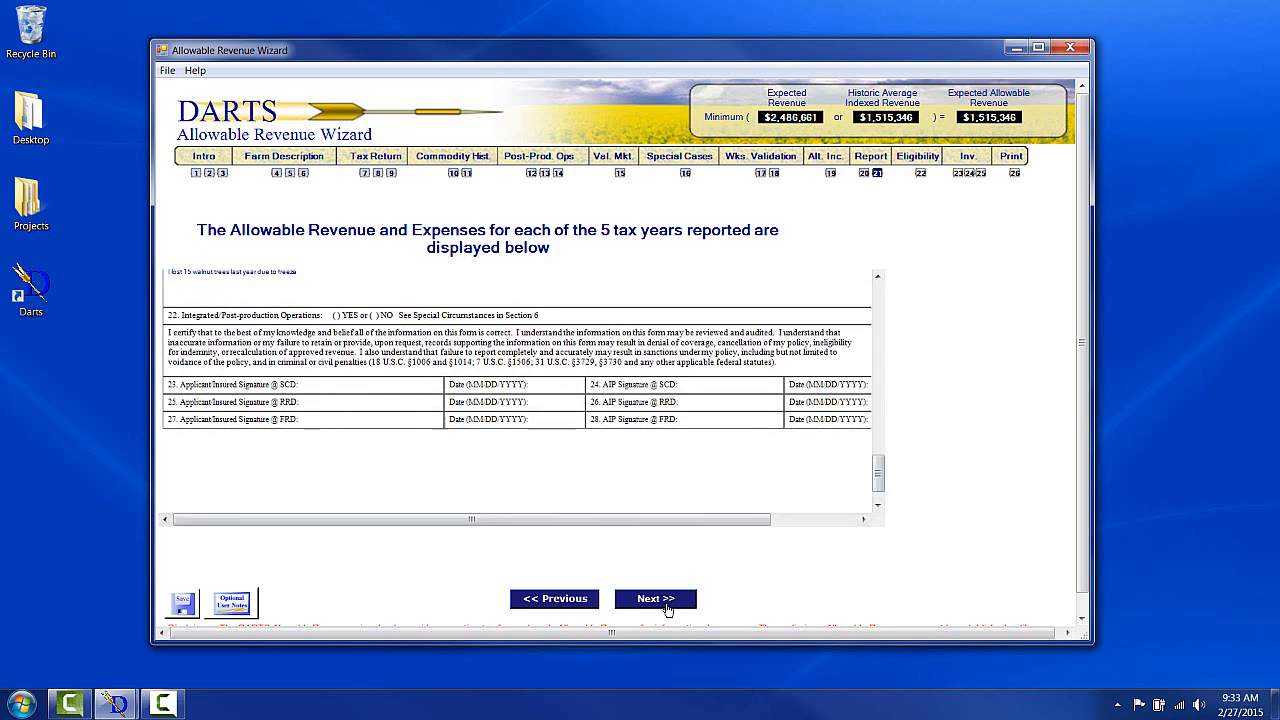
{"action": "left_click", "coordinate": [665, 605]}
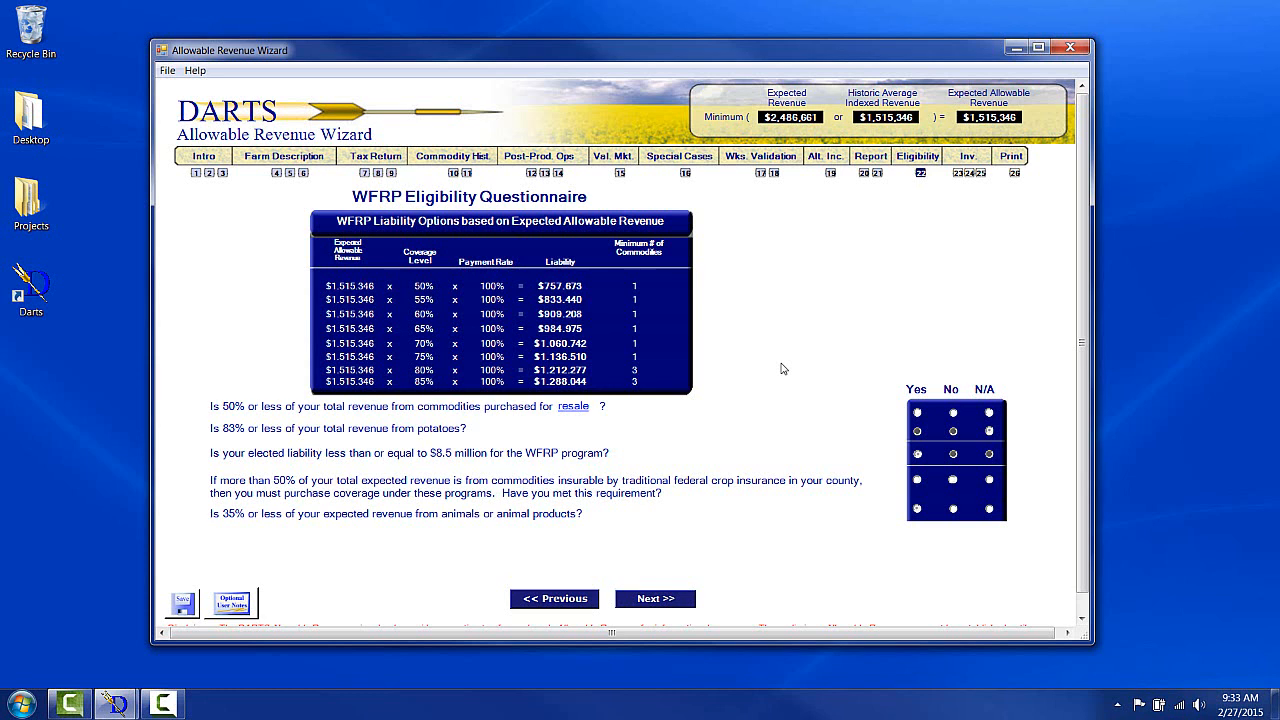
Answer Yes to the resale and traditional crop insurance questions, continue, and acknowledge the eligibility message.
{"action": "left_click", "coordinate": [917, 413]}
{"action": "left_click", "coordinate": [917, 481]}
{"action": "left_click", "coordinate": [677, 602]}
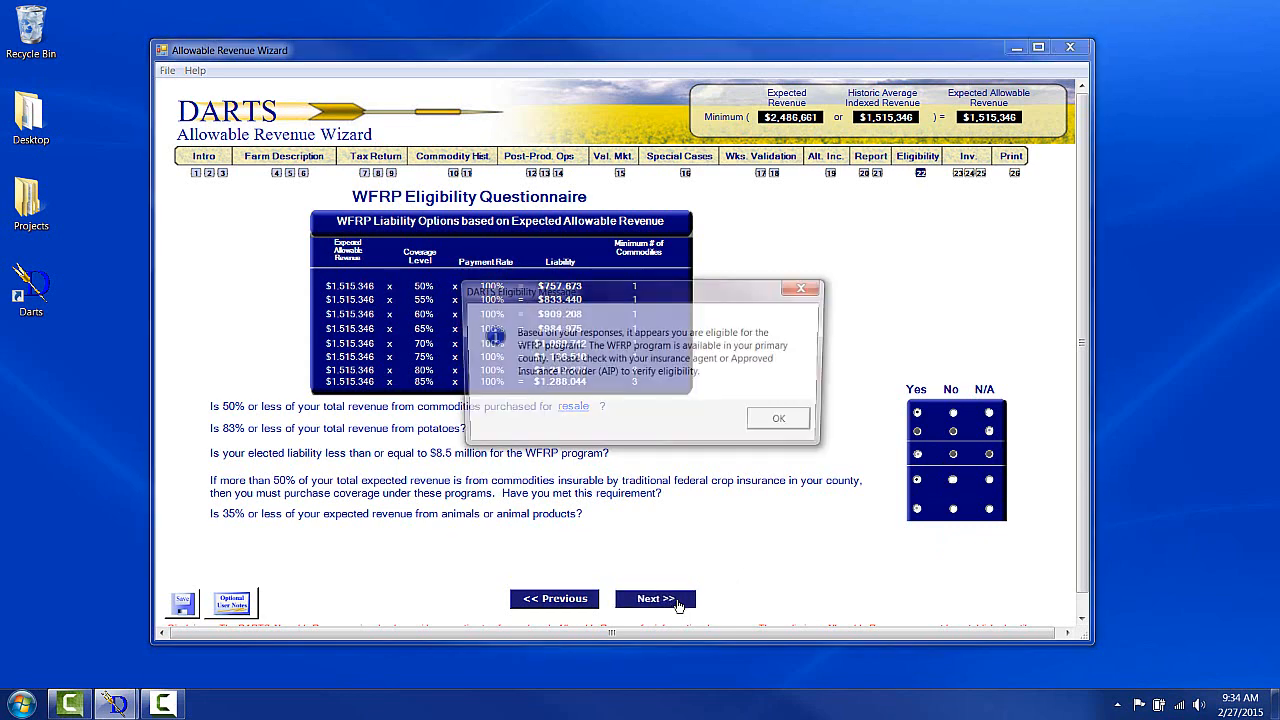
{"action": "left_click", "coordinate": [783, 422]}
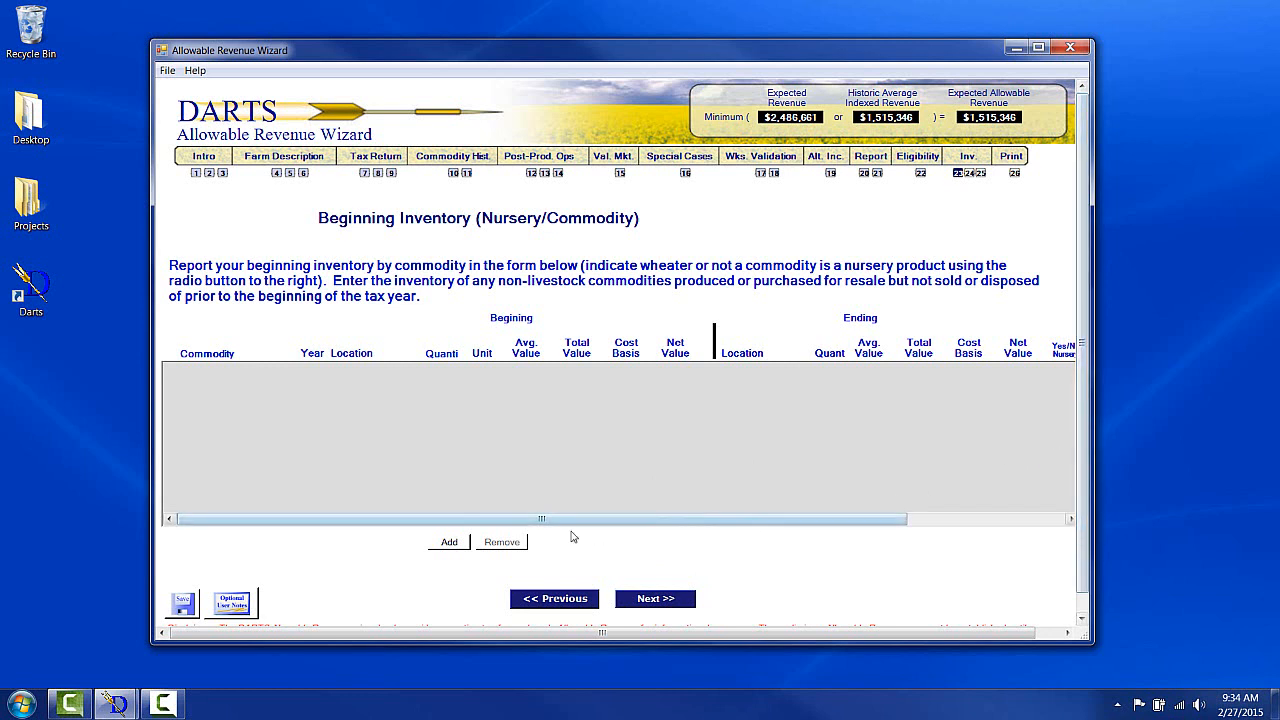
Add an Almonds row to the beginning nursery/commodity inventory, set its Yes/No nursery option, and continue.
{"action": "left_click", "coordinate": [463, 545]}
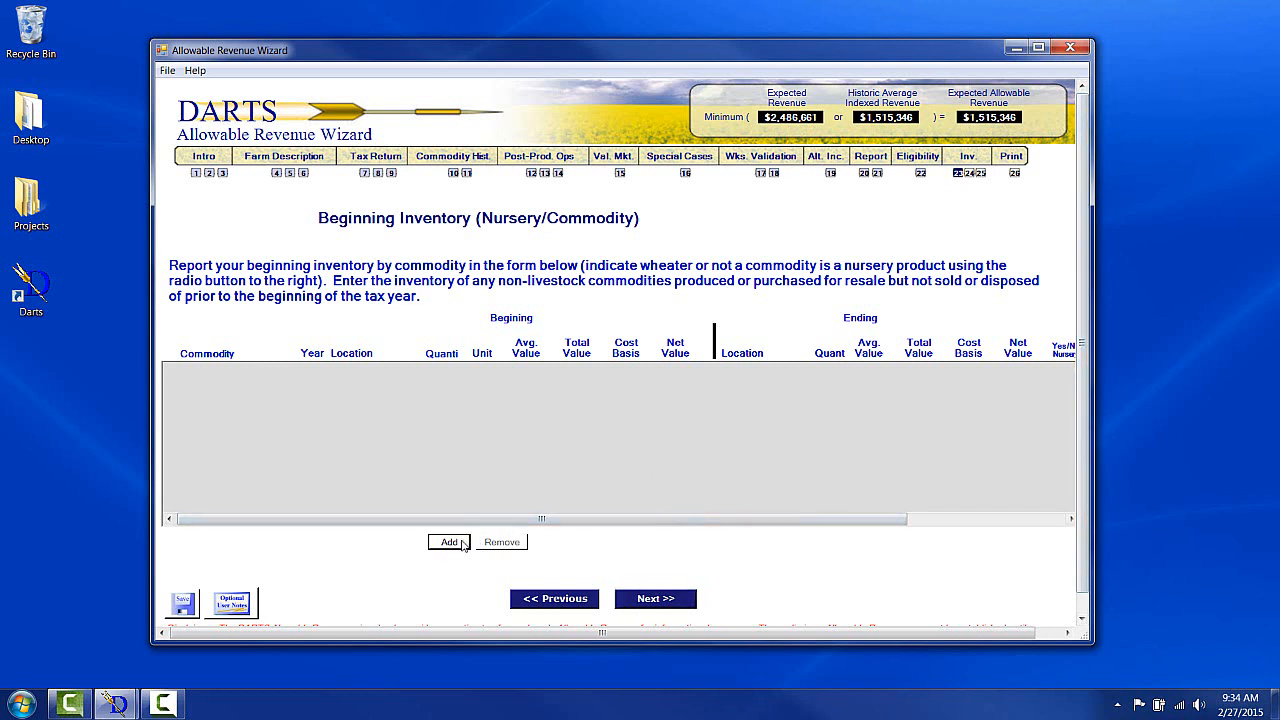
{"action": "left_click", "coordinate": [292, 376]}
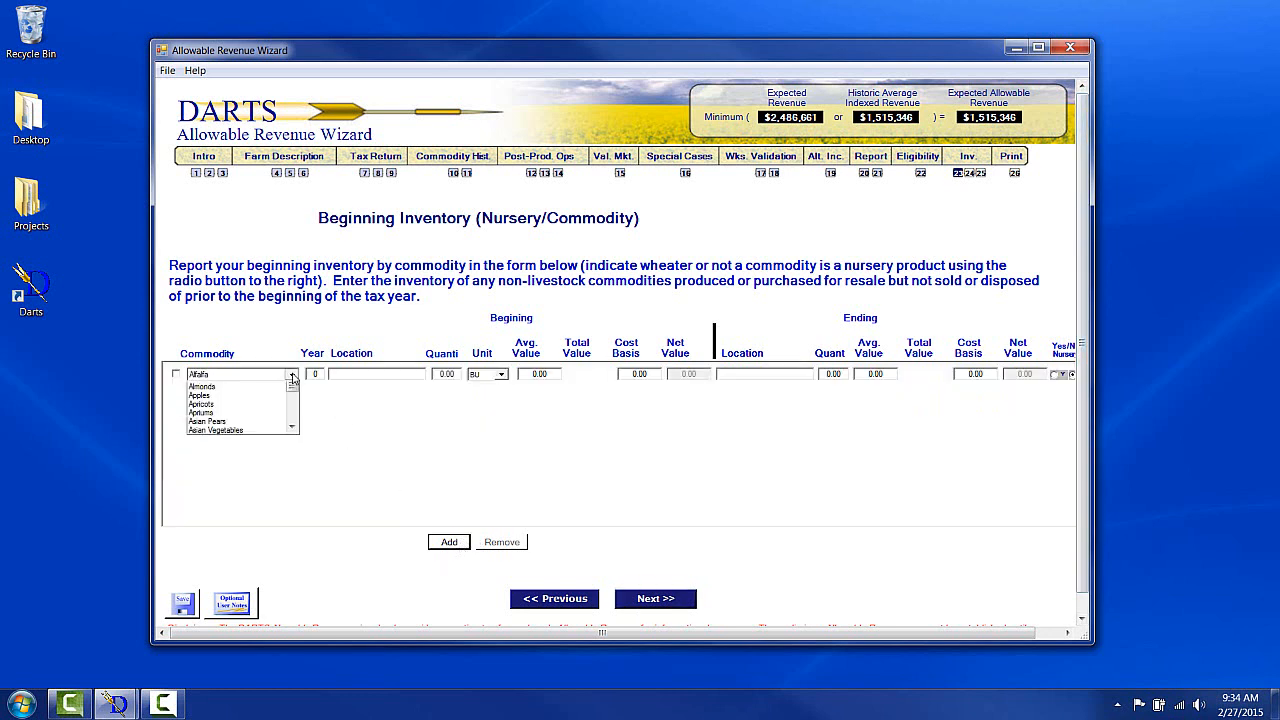
{"action": "left_click", "coordinate": [266, 398]}
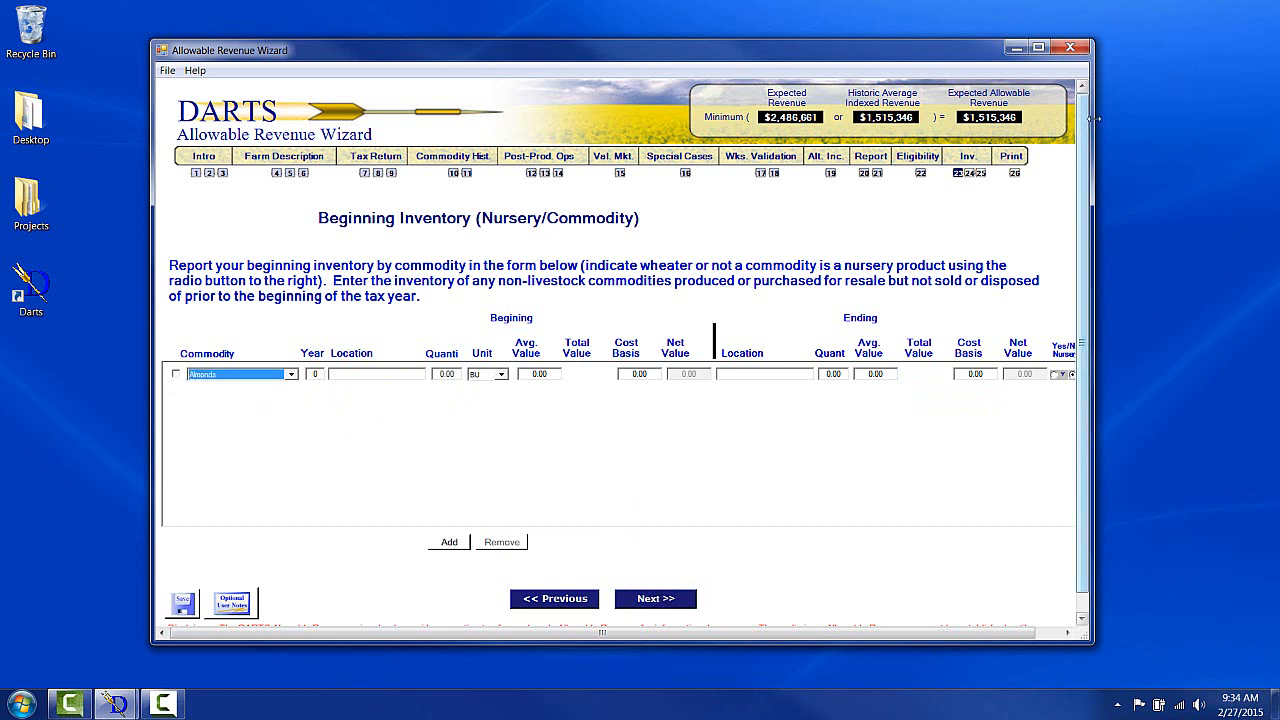
{"action": "left_click_drag", "start_coordinate": [1094, 119], "coordinate": [1170, 136]}
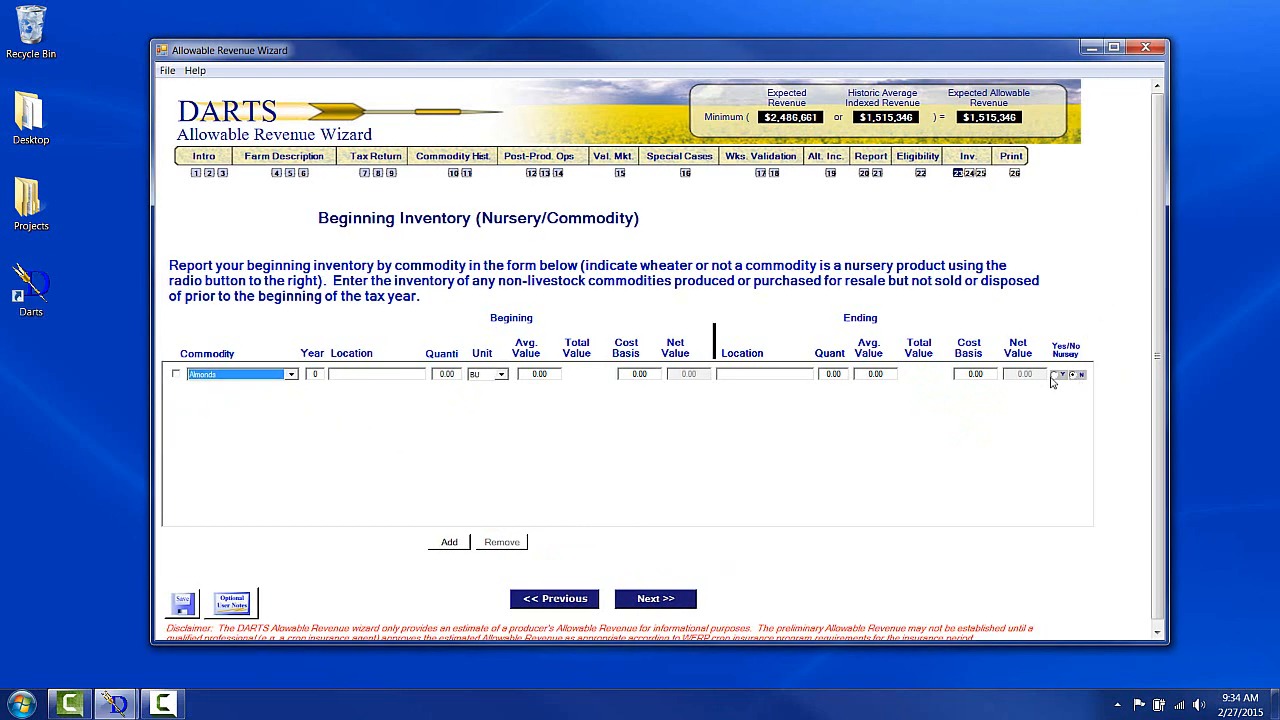
{"action": "left_click", "coordinate": [1055, 375]}
{"action": "left_click", "coordinate": [1073, 376]}
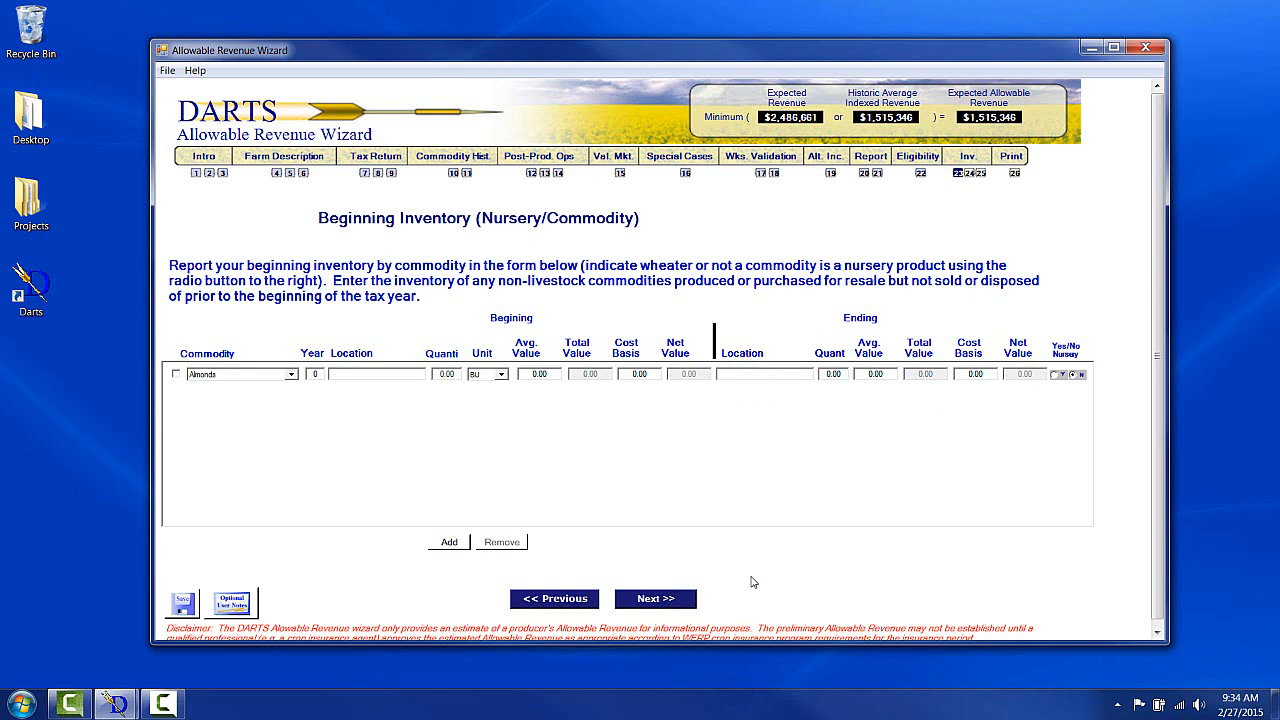
{"action": "left_click", "coordinate": [654, 604]}
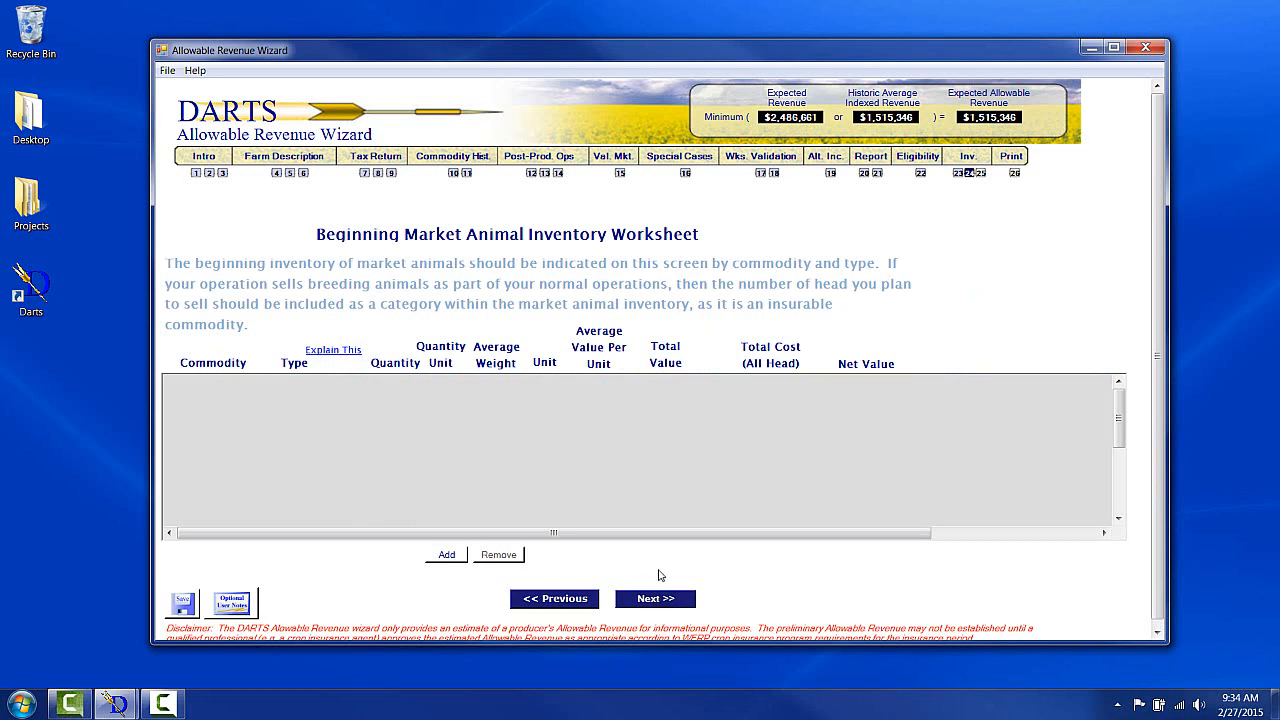
Add a Cattle: Stocker/Feeder row to the beginning market animal inventory, continue past the error, and advance.
{"action": "left_click", "coordinate": [447, 558]}
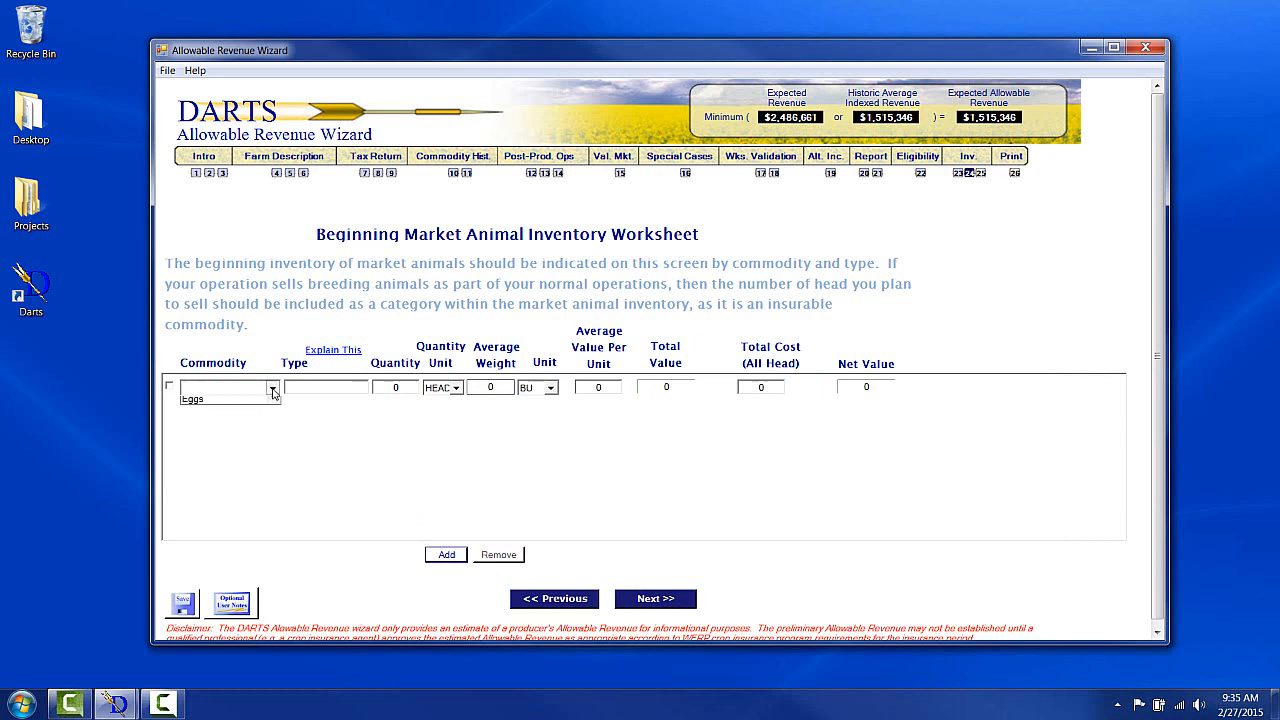
{"action": "left_click", "coordinate": [272, 388]}
{"action": "left_click", "coordinate": [241, 467]}
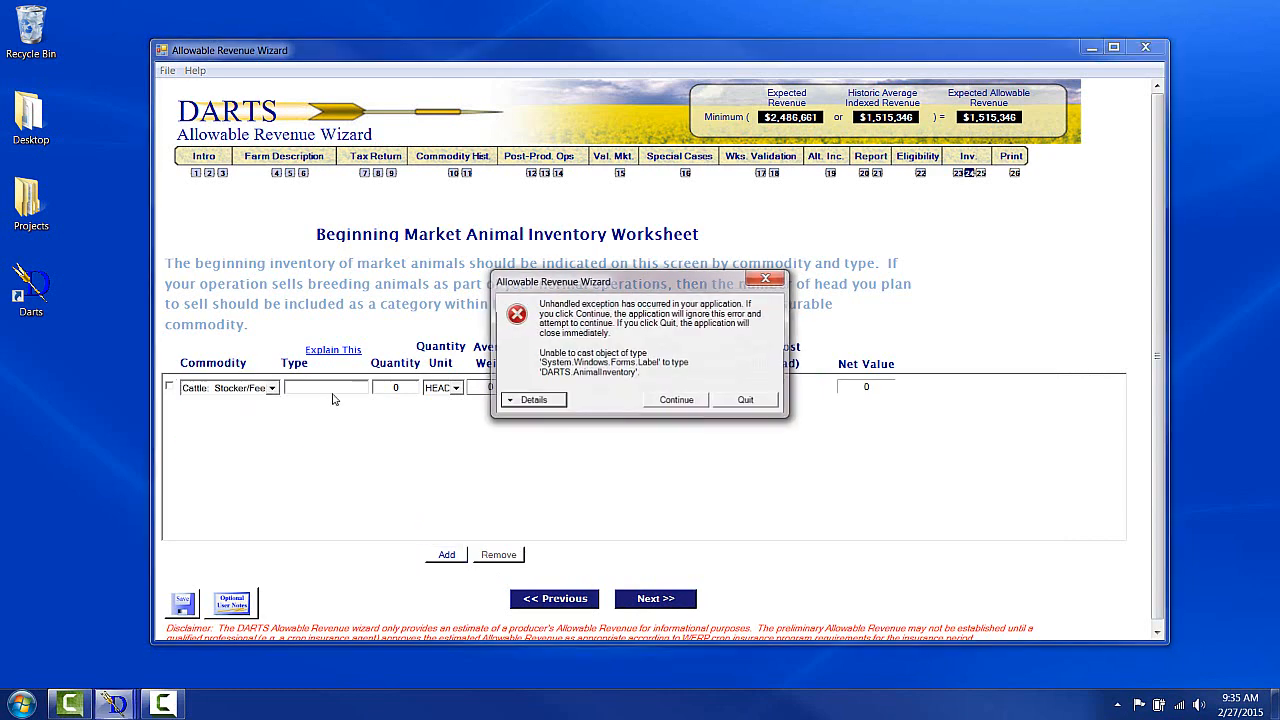
{"action": "left_click", "coordinate": [678, 400]}
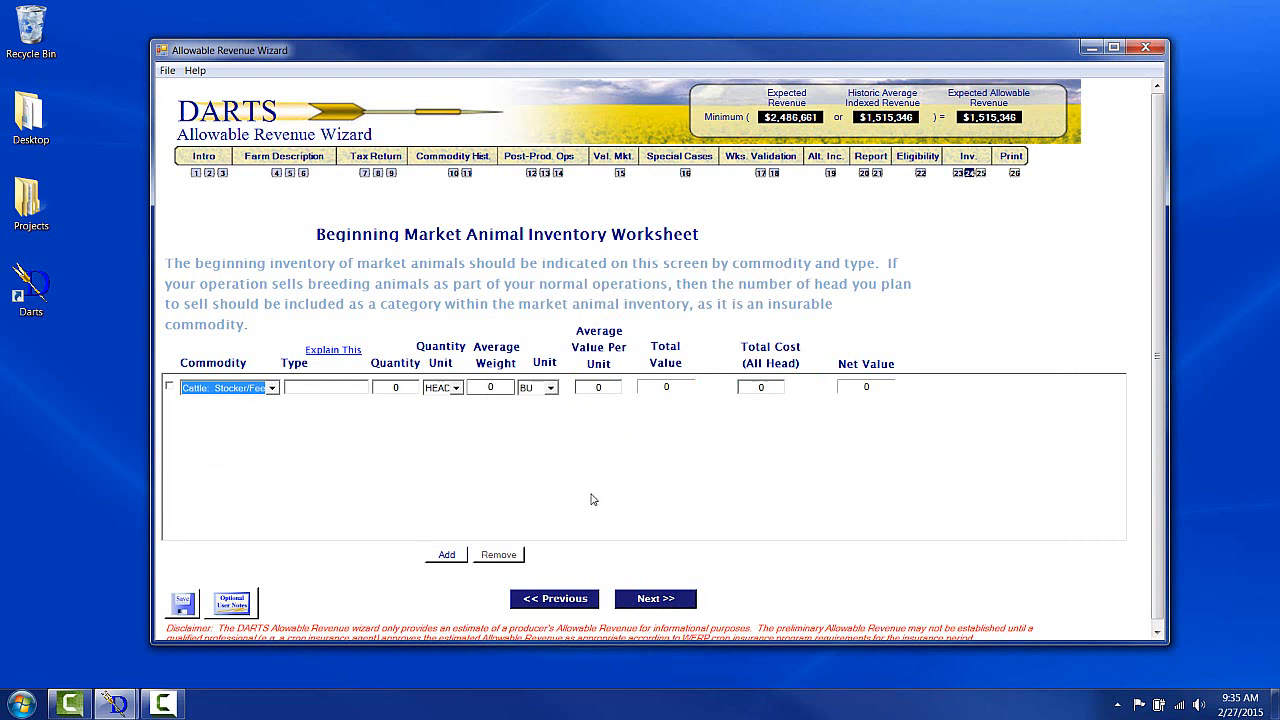
{"action": "left_click", "coordinate": [637, 605]}
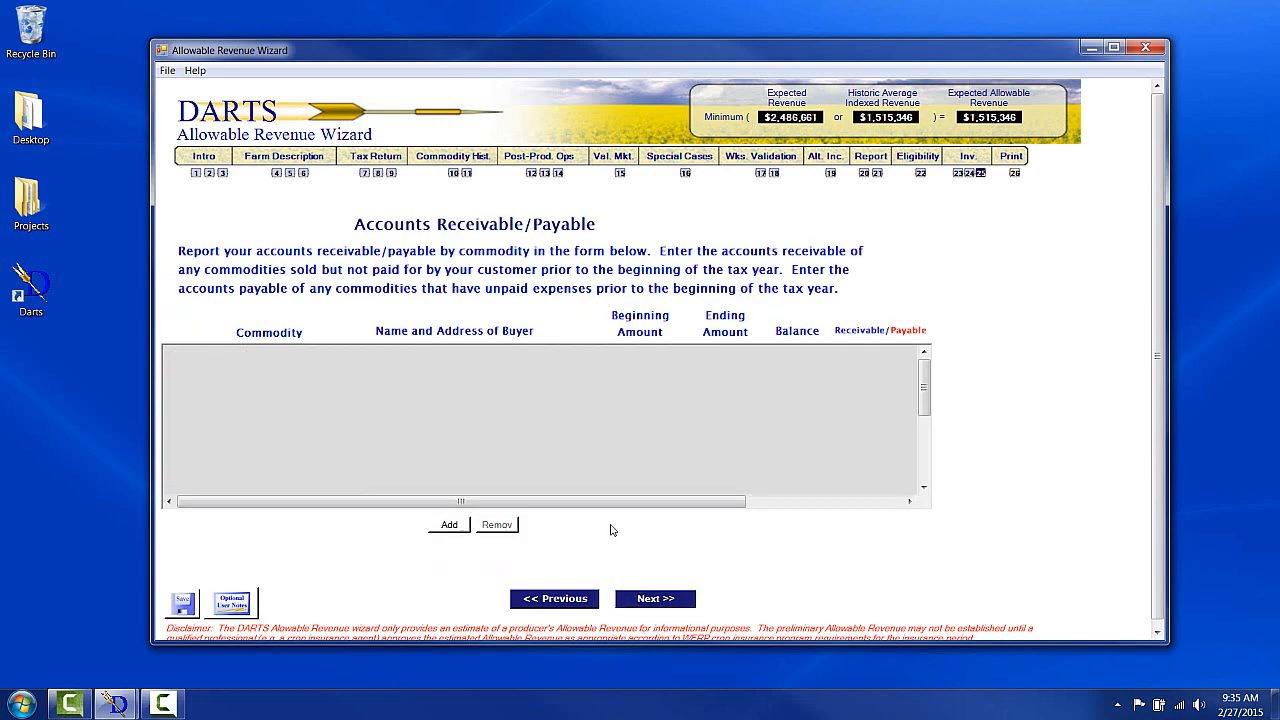
Add three commodity rows to the accounts receivable/payable form.
{"action": "left_click", "coordinate": [462, 528]}
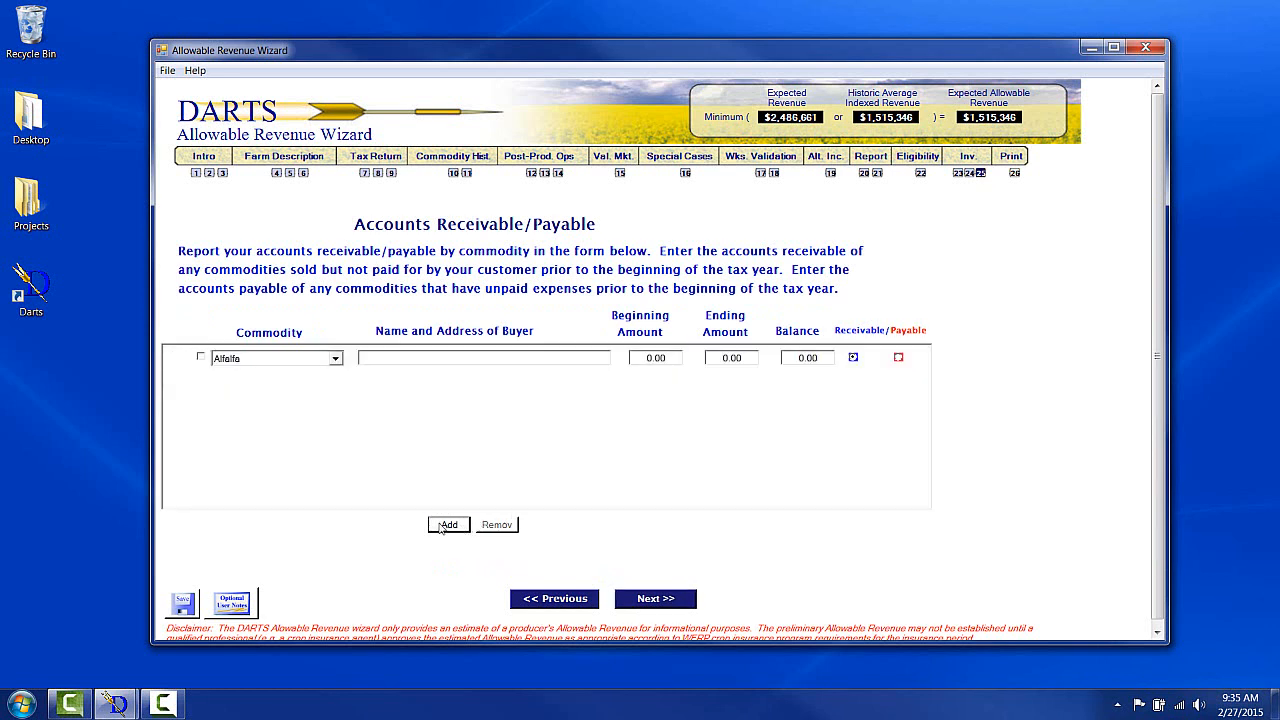
{"action": "left_click", "coordinate": [441, 527]}
{"action": "left_click", "coordinate": [441, 527]}
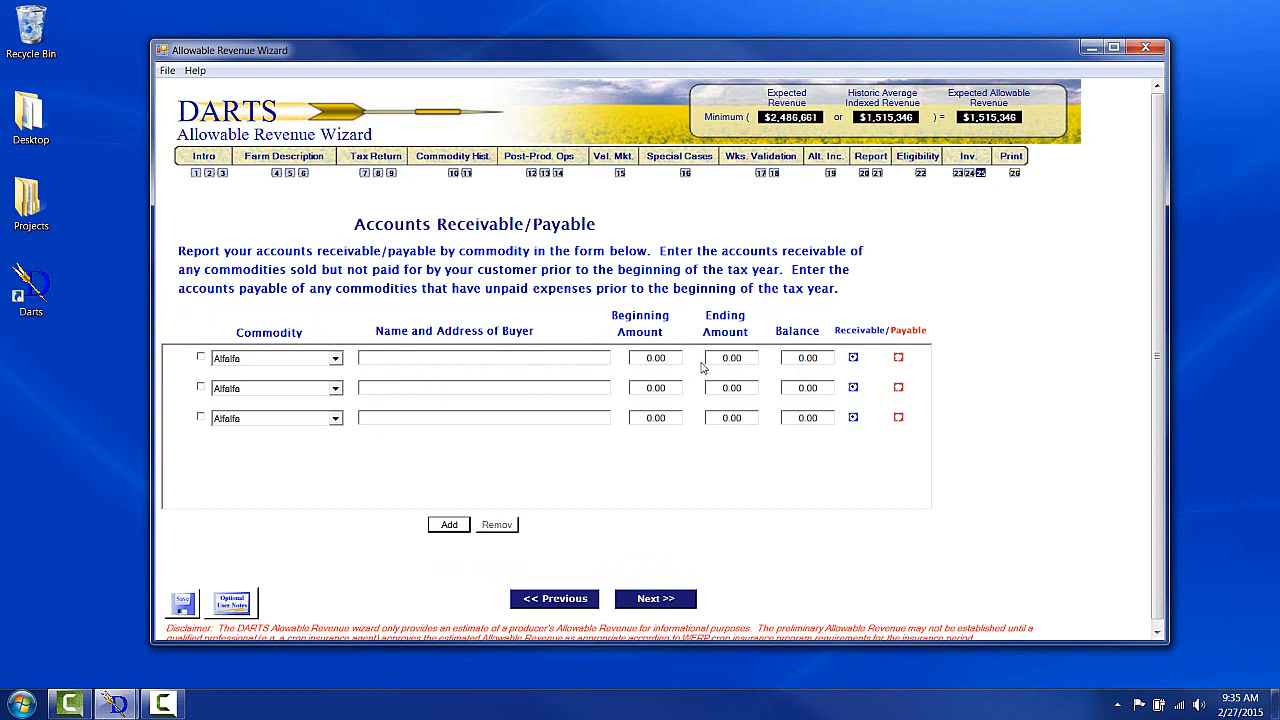
Mark the first row as payable, toggle the second row's payable and receivable options, and finish the wizard.
{"action": "left_click", "coordinate": [899, 357]}
{"action": "left_click", "coordinate": [899, 388]}
{"action": "left_click", "coordinate": [853, 388]}
{"action": "left_click", "coordinate": [656, 599]}
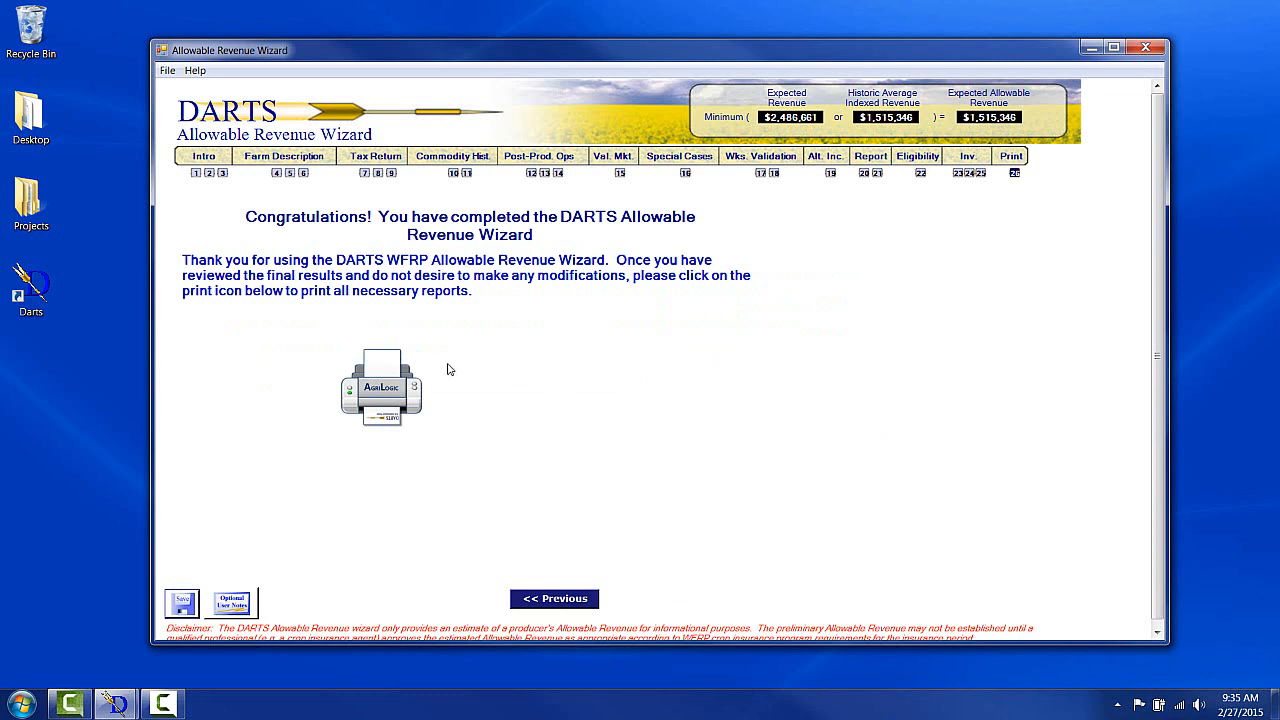
Open the print documents window and queue the Farm Operation Report and Inventory Report for printing.
{"action": "left_click", "coordinate": [378, 397]}
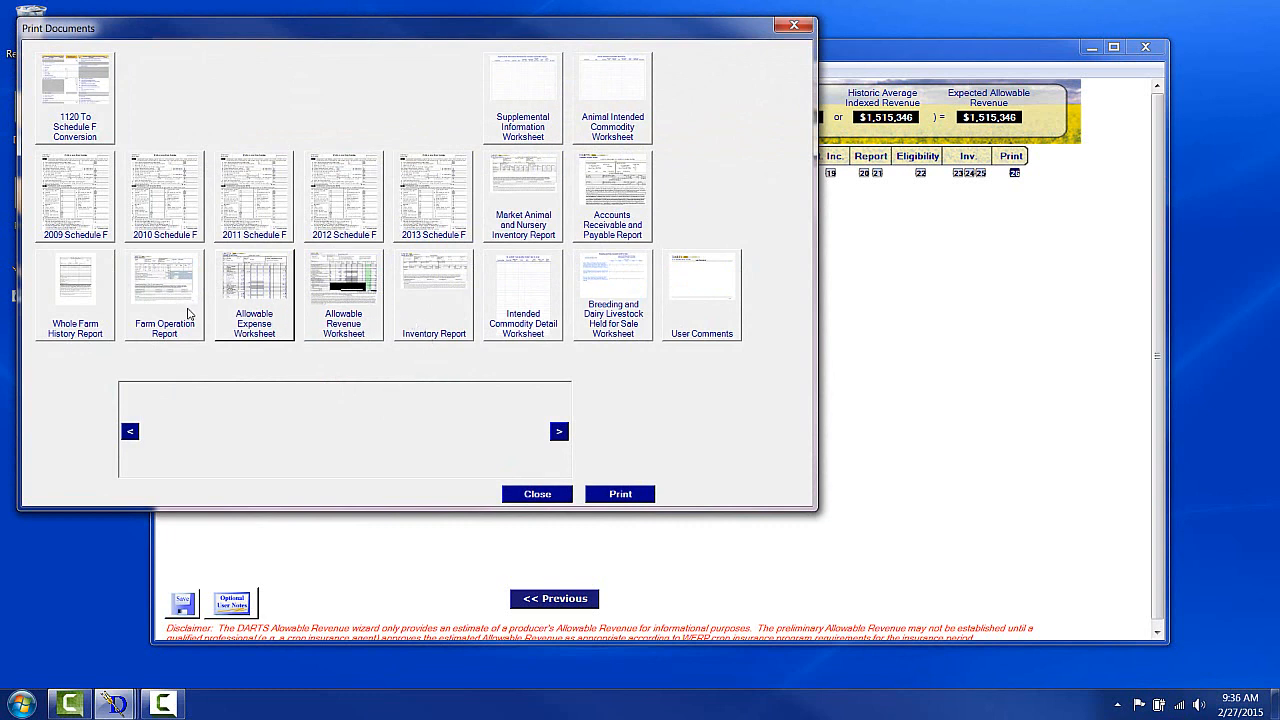
{"action": "left_click_drag", "start_coordinate": [190, 315], "coordinate": [204, 405]}
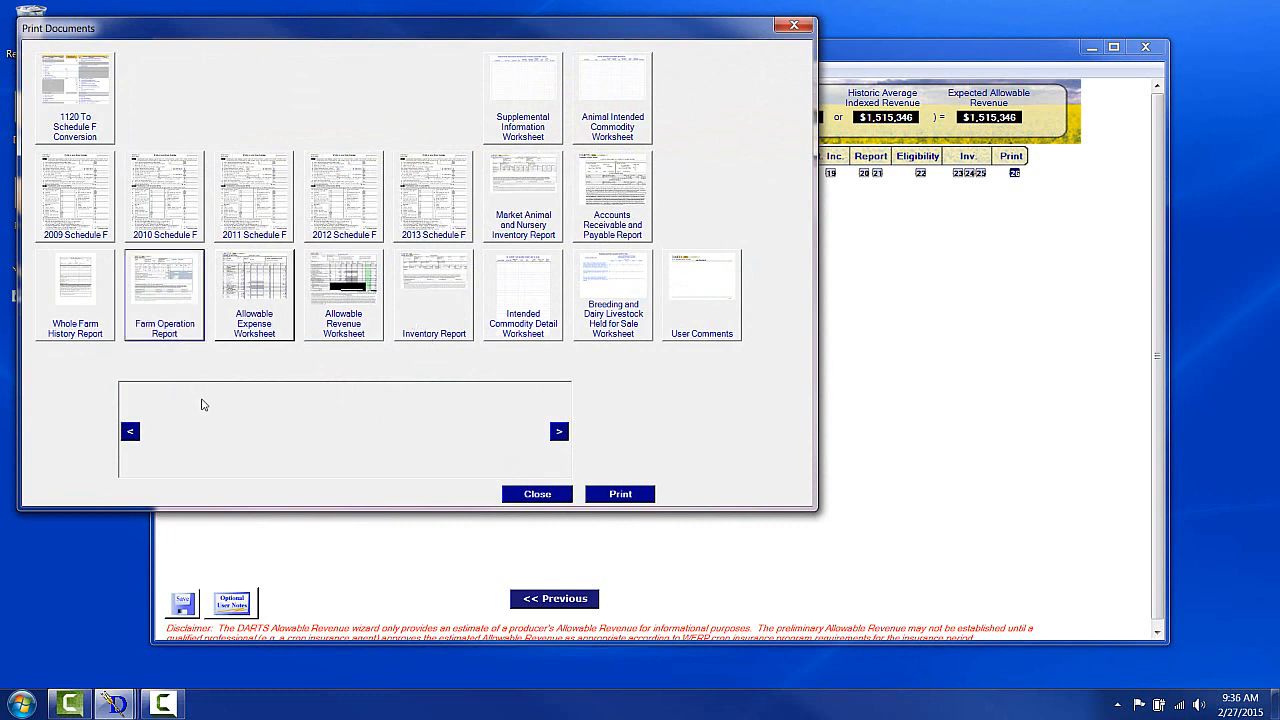
{"action": "left_click", "coordinate": [449, 319]}
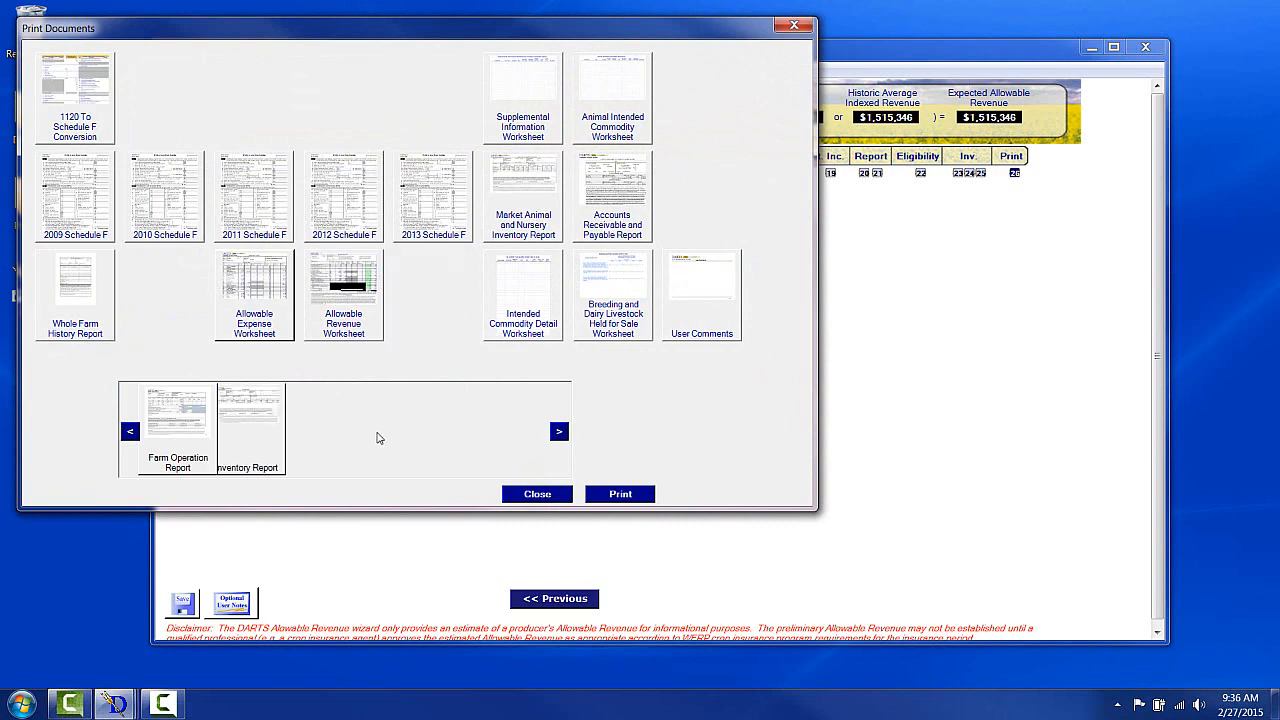
Print the queued reports on the Brother MFC-L8600CDW Printer and close the print documents window.
{"action": "left_click", "coordinate": [624, 496]}
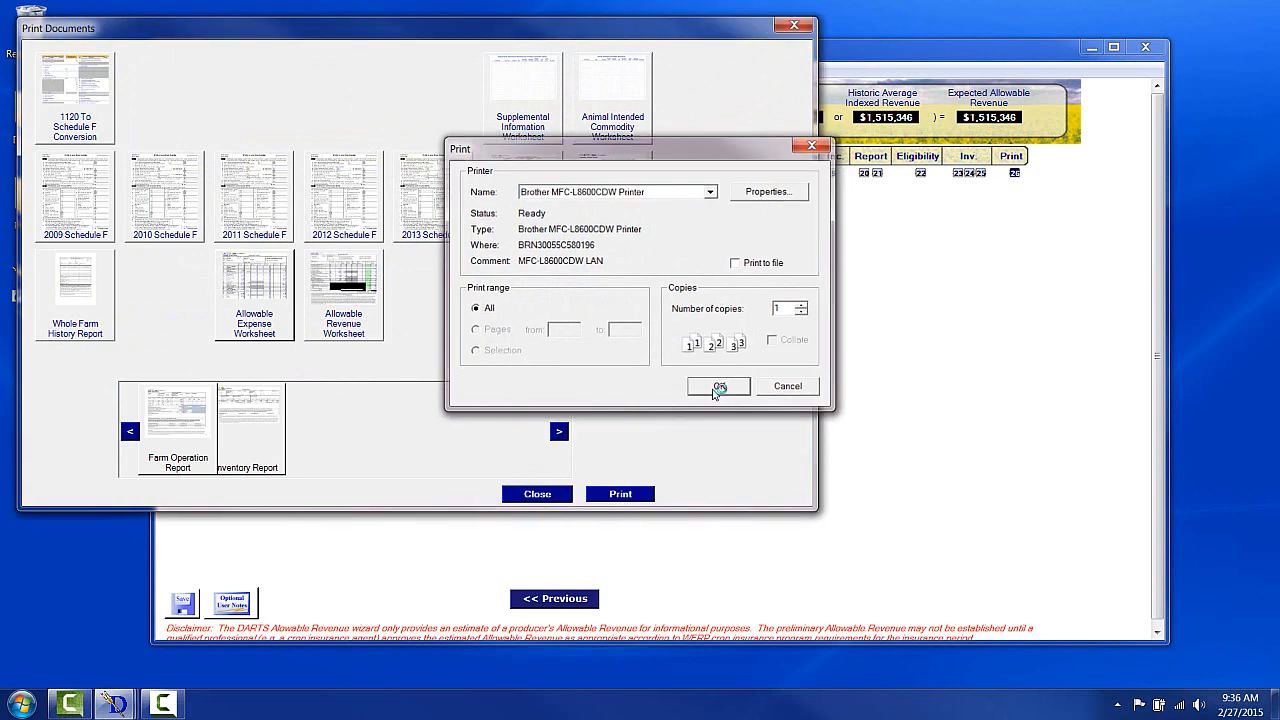
{"action": "left_click", "coordinate": [712, 392]}
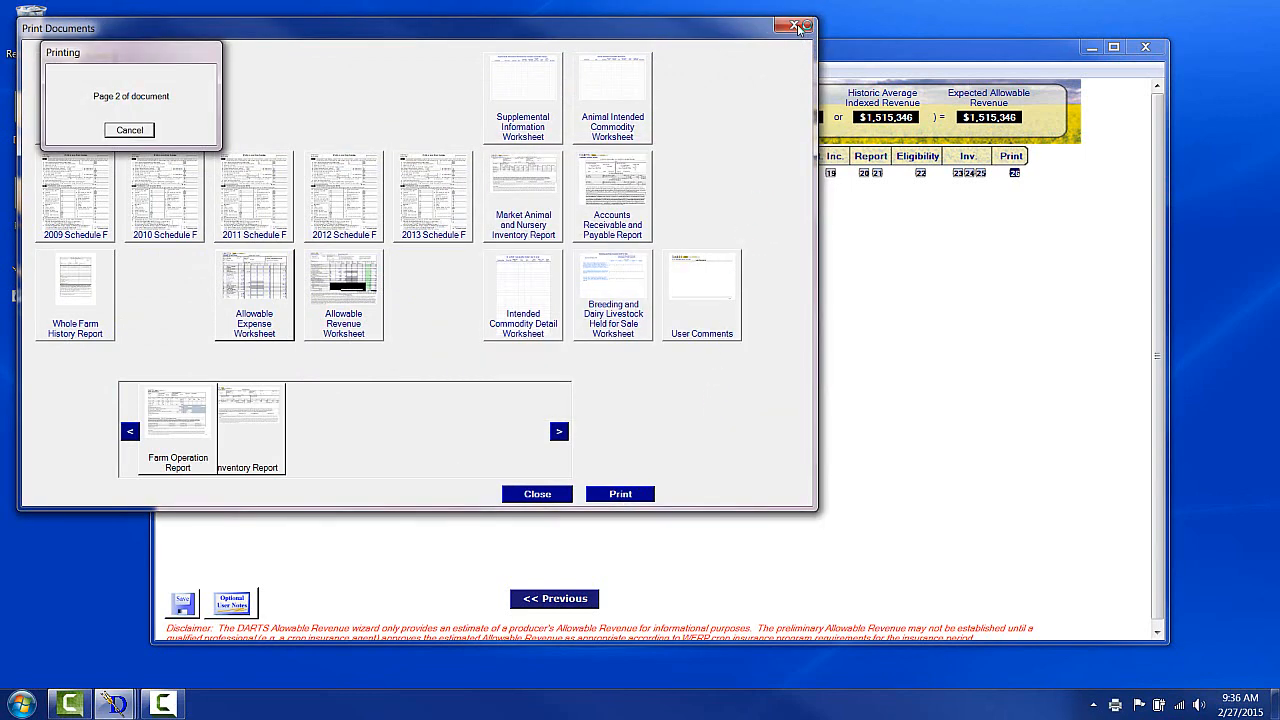
{"action": "left_click", "coordinate": [798, 28]}
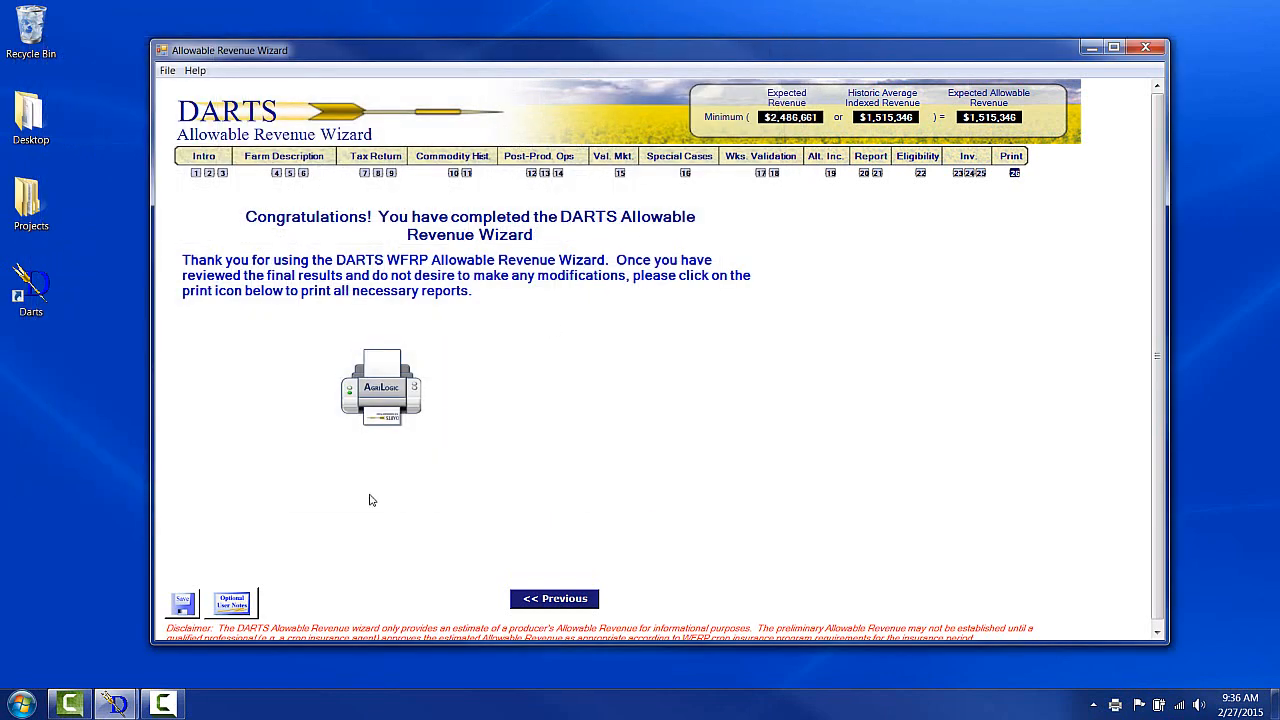